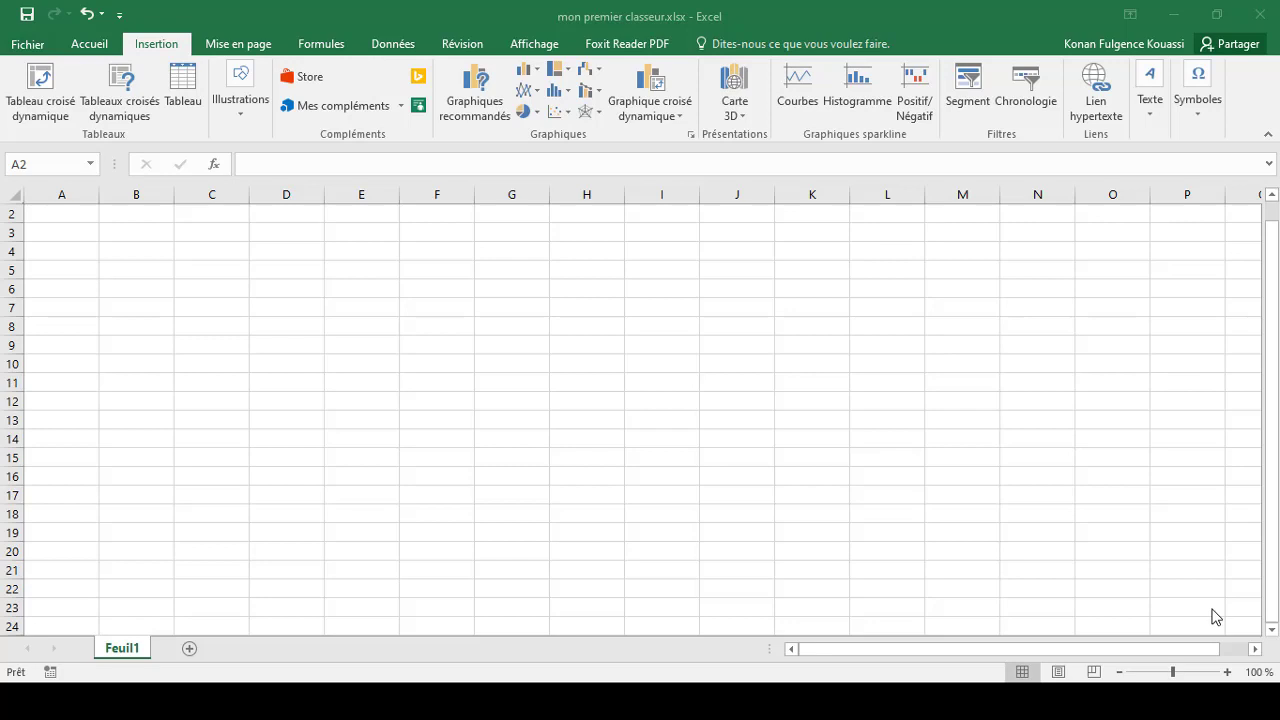
# Enter 1 in cell A3
pyautogui.click(67, 234)
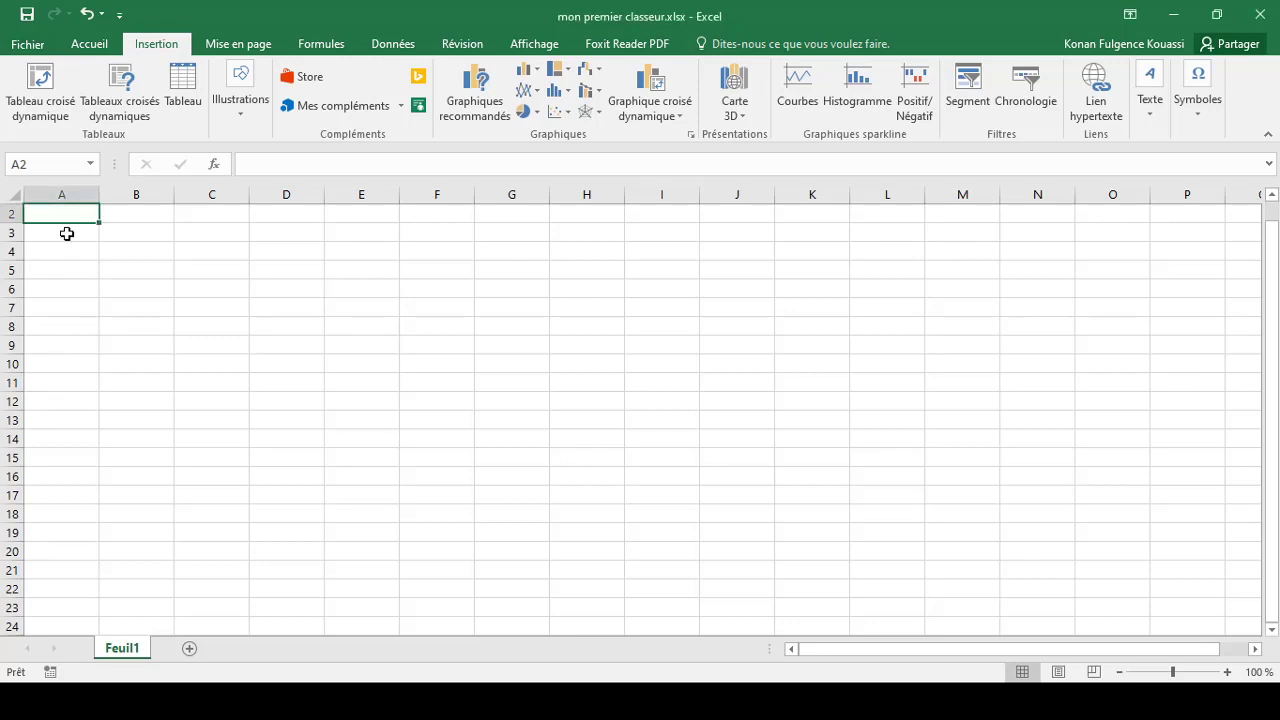
pyautogui.click(67, 234)
pyautogui.write('1')
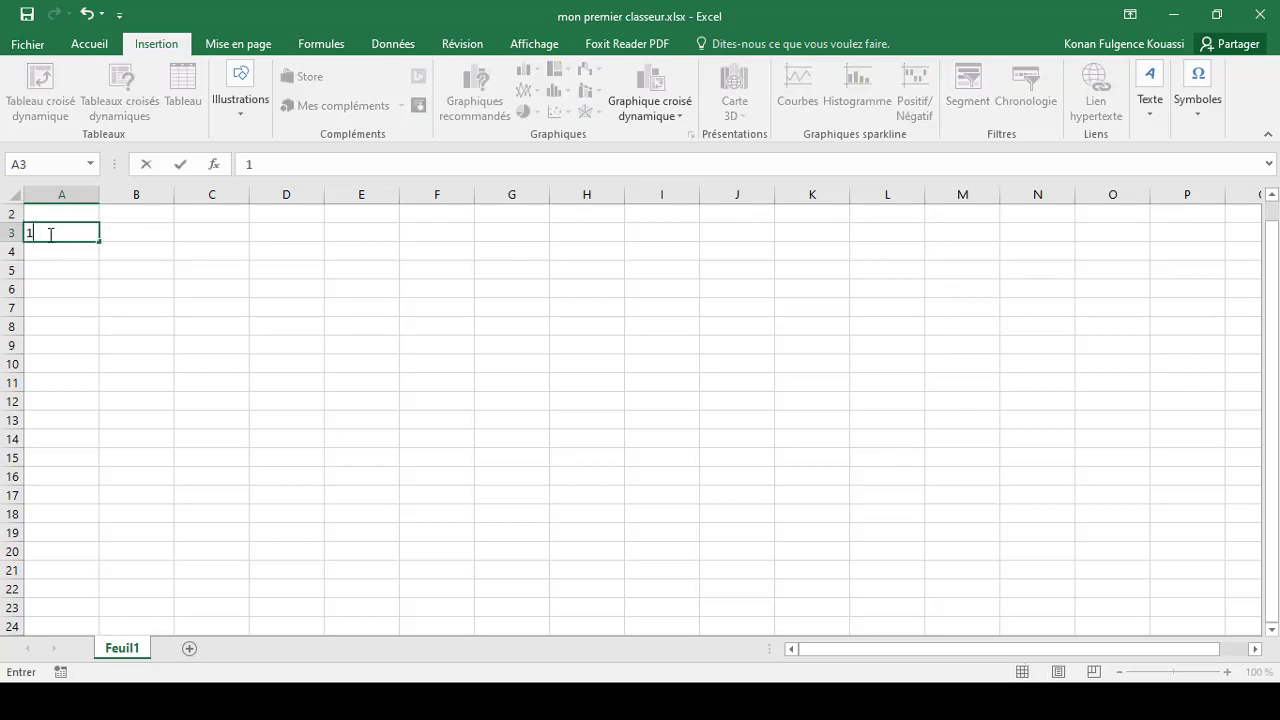
pyautogui.click(71, 270)
pyautogui.click(63, 232)
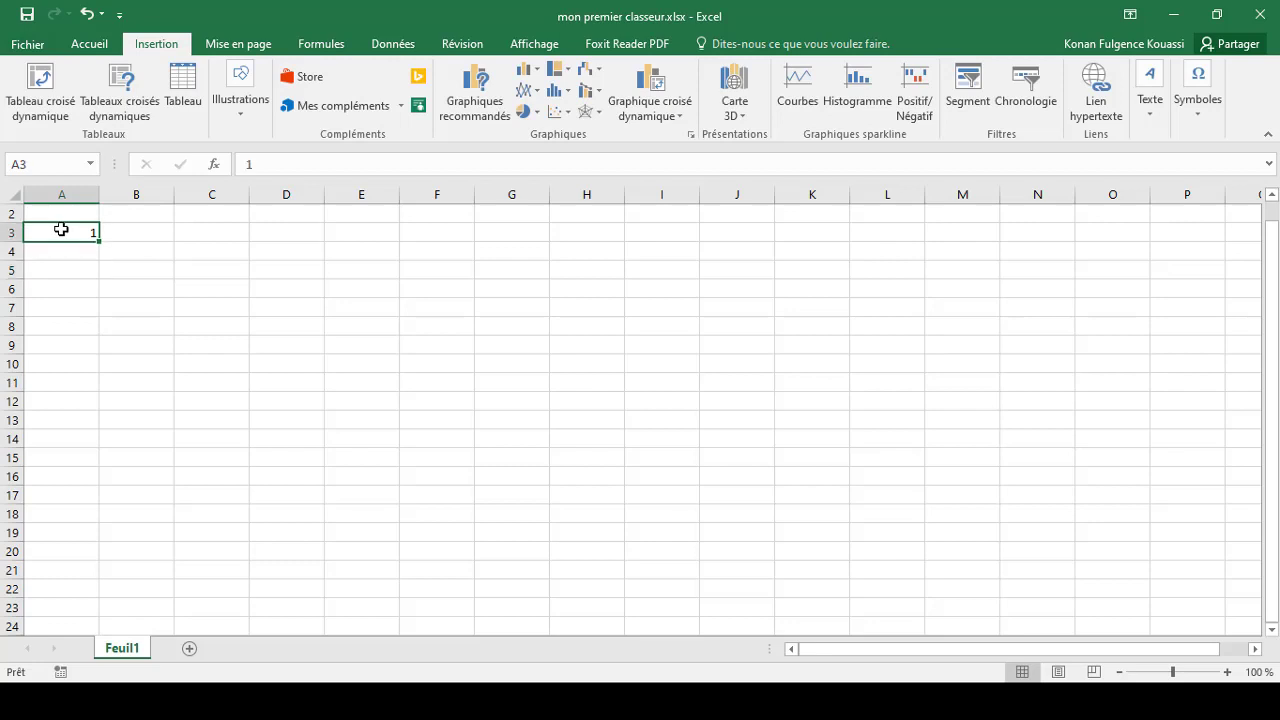
pyautogui.click(60, 248)
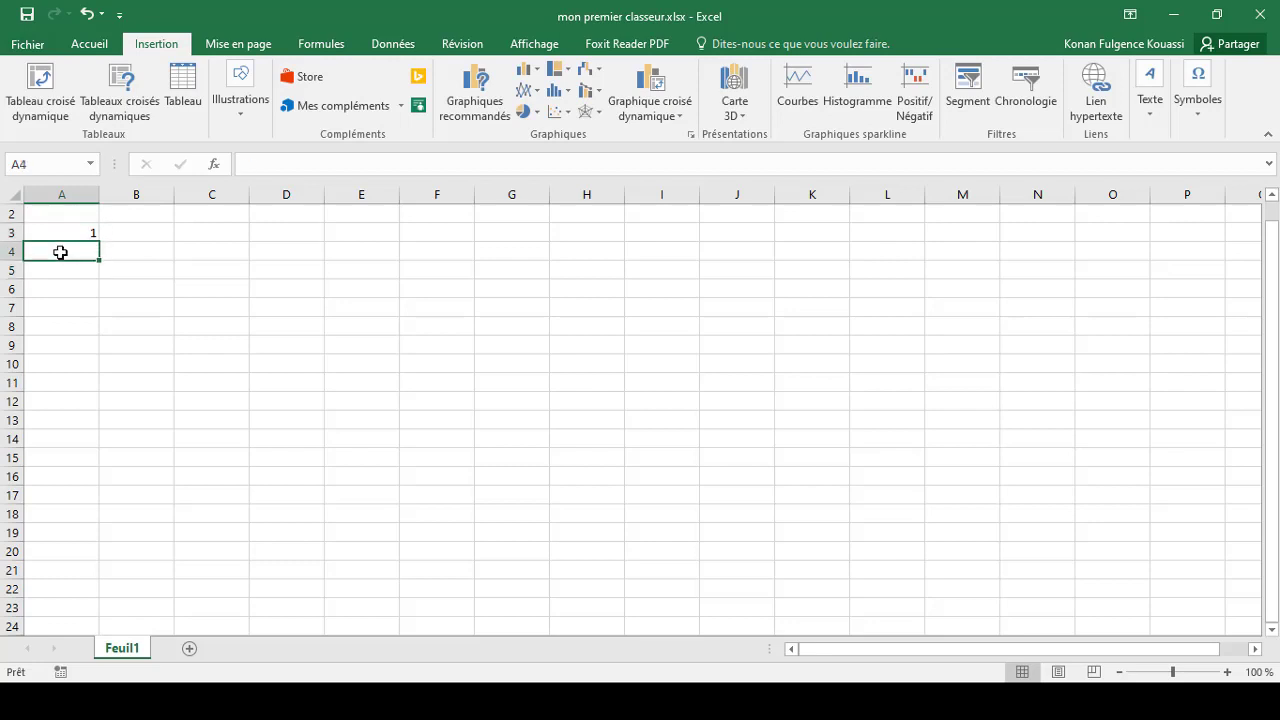
pyautogui.click(142, 226)
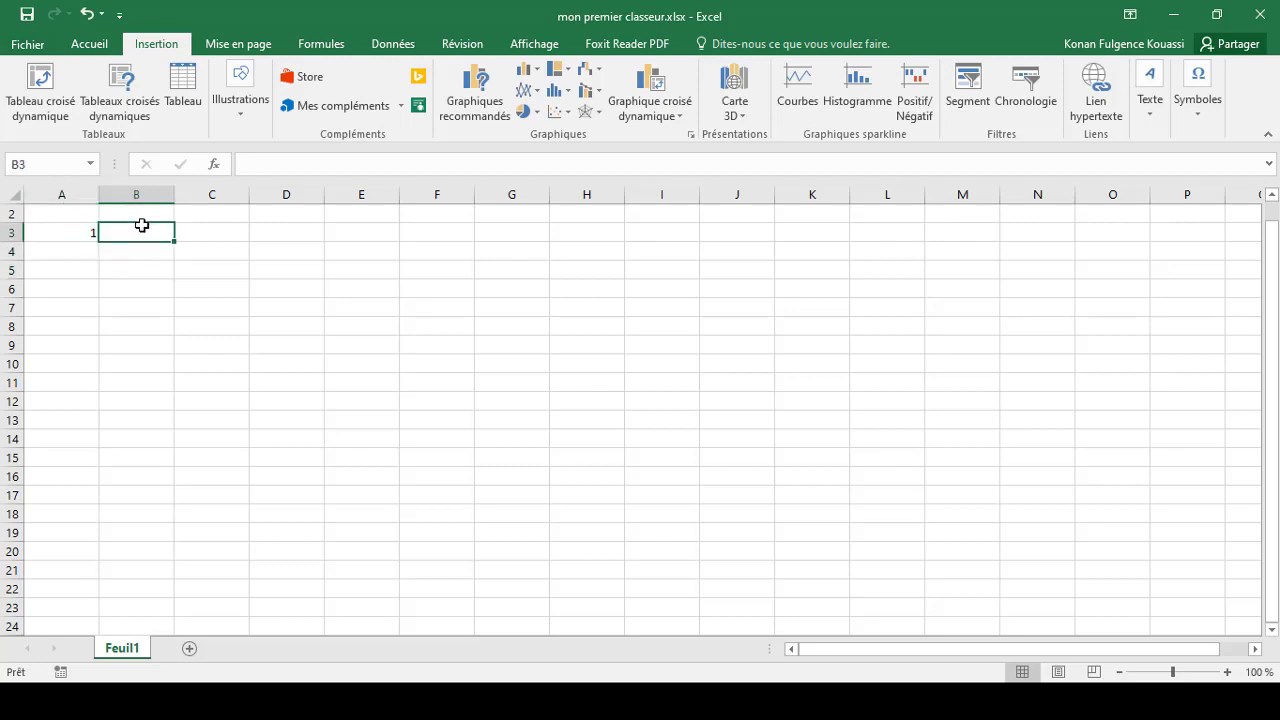
pyautogui.click(49, 236)
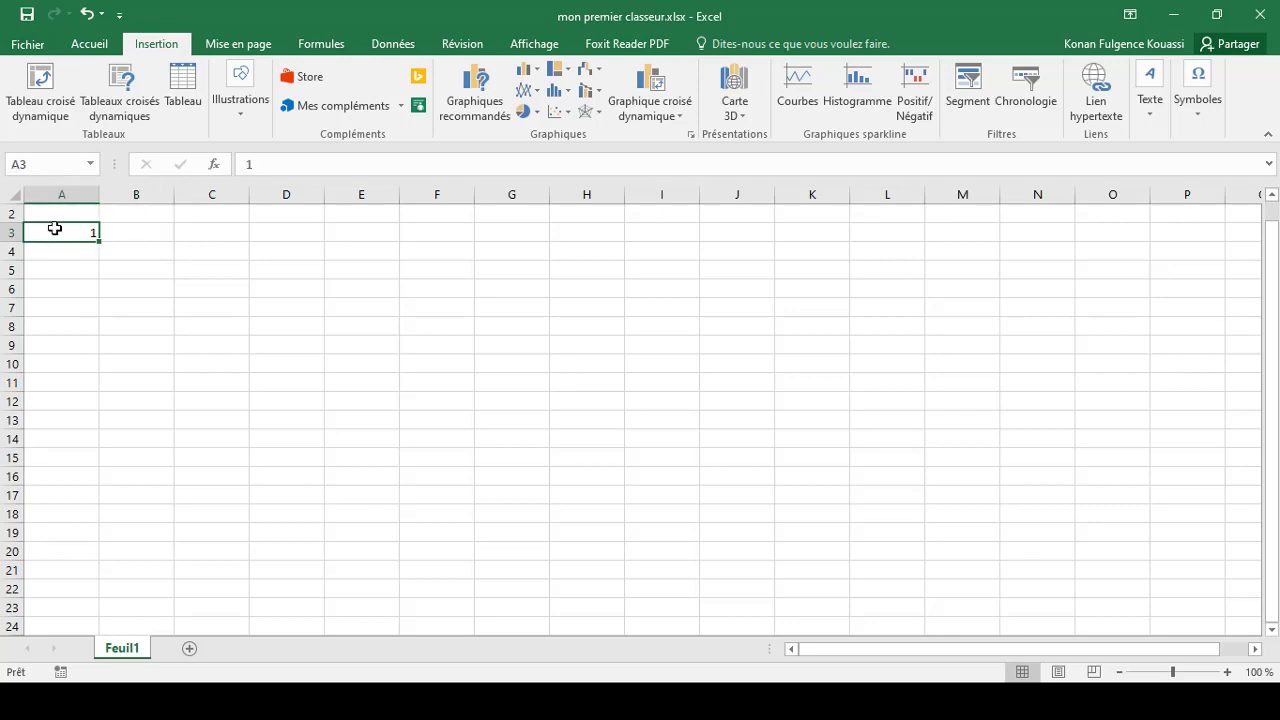
pyautogui.click(58, 265)
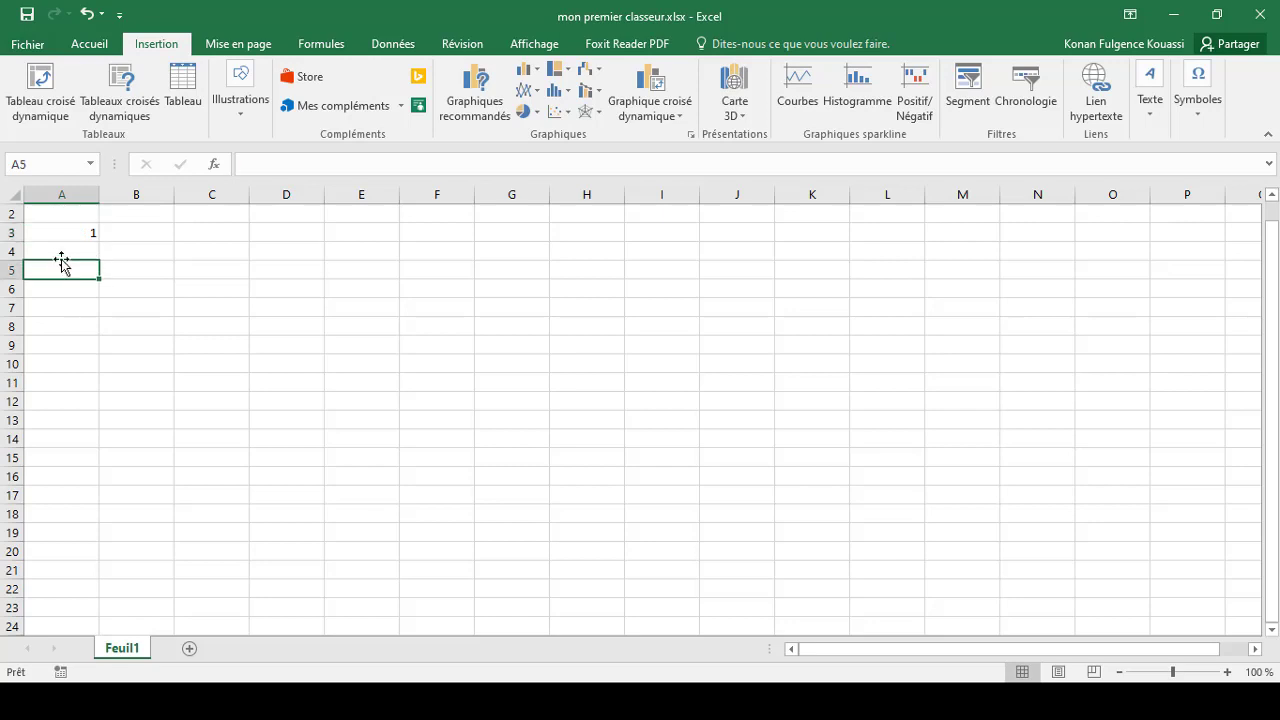
# Fill the value of A3 down to A20 and turn the copies into an incrementing series (Incrémenter une série)
pyautogui.click(61, 237)
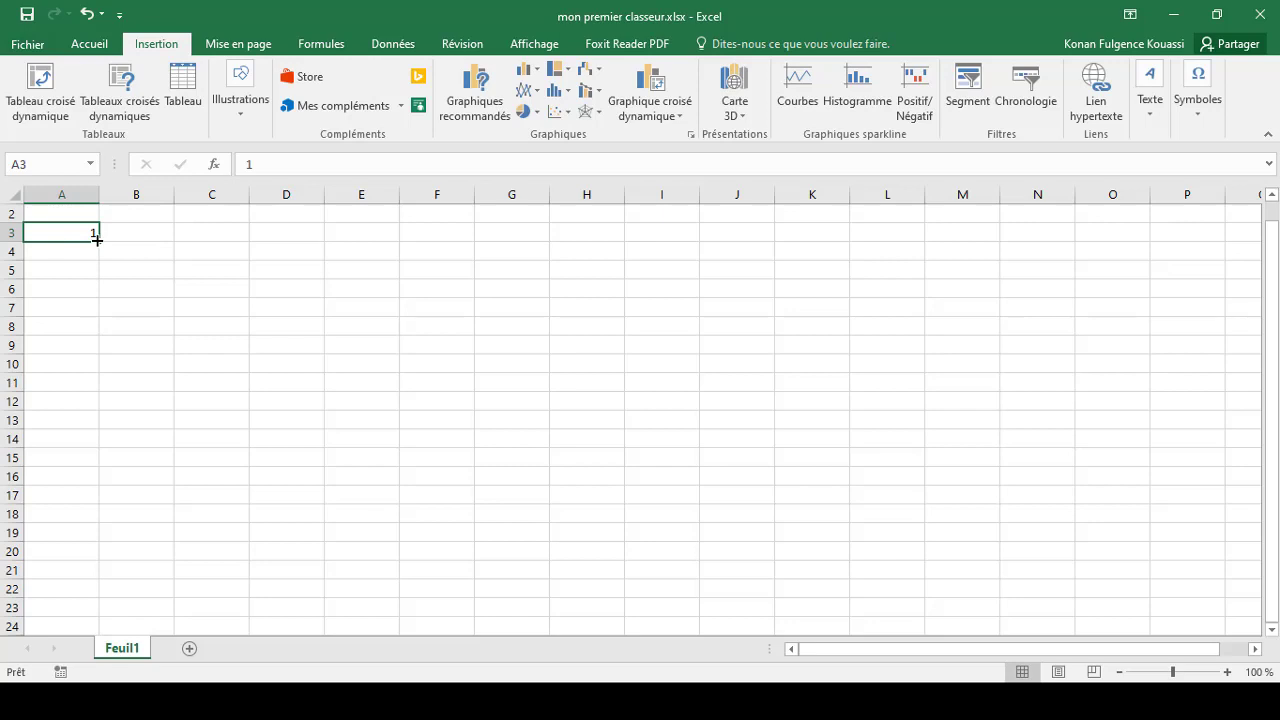
pyautogui.moveTo(97, 240); pyautogui.dragTo(105, 563)
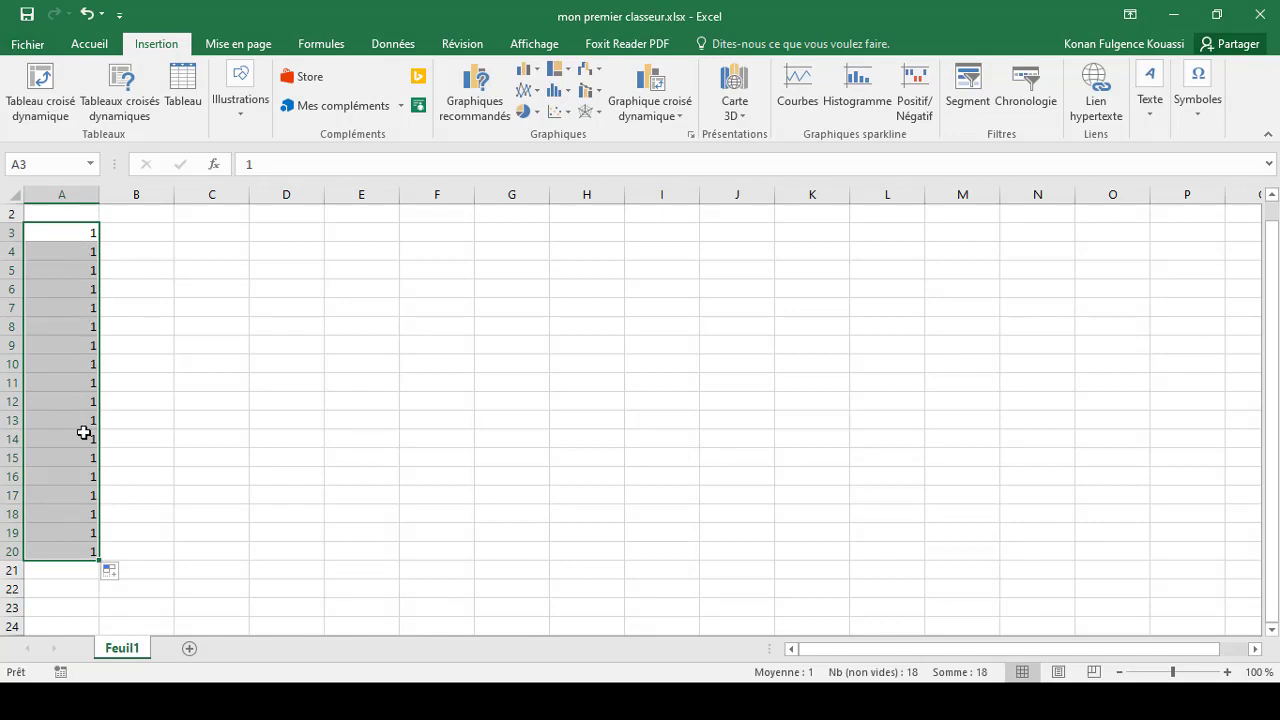
pyautogui.click(127, 575)
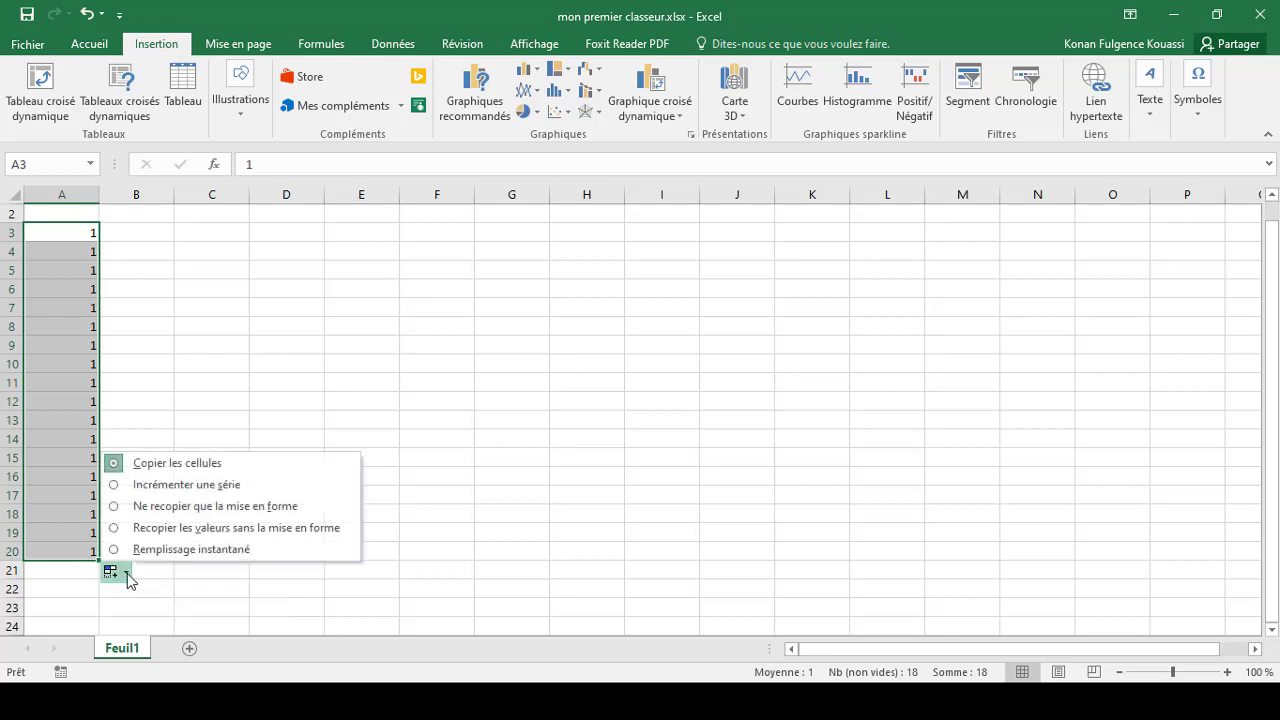
pyautogui.click(178, 490)
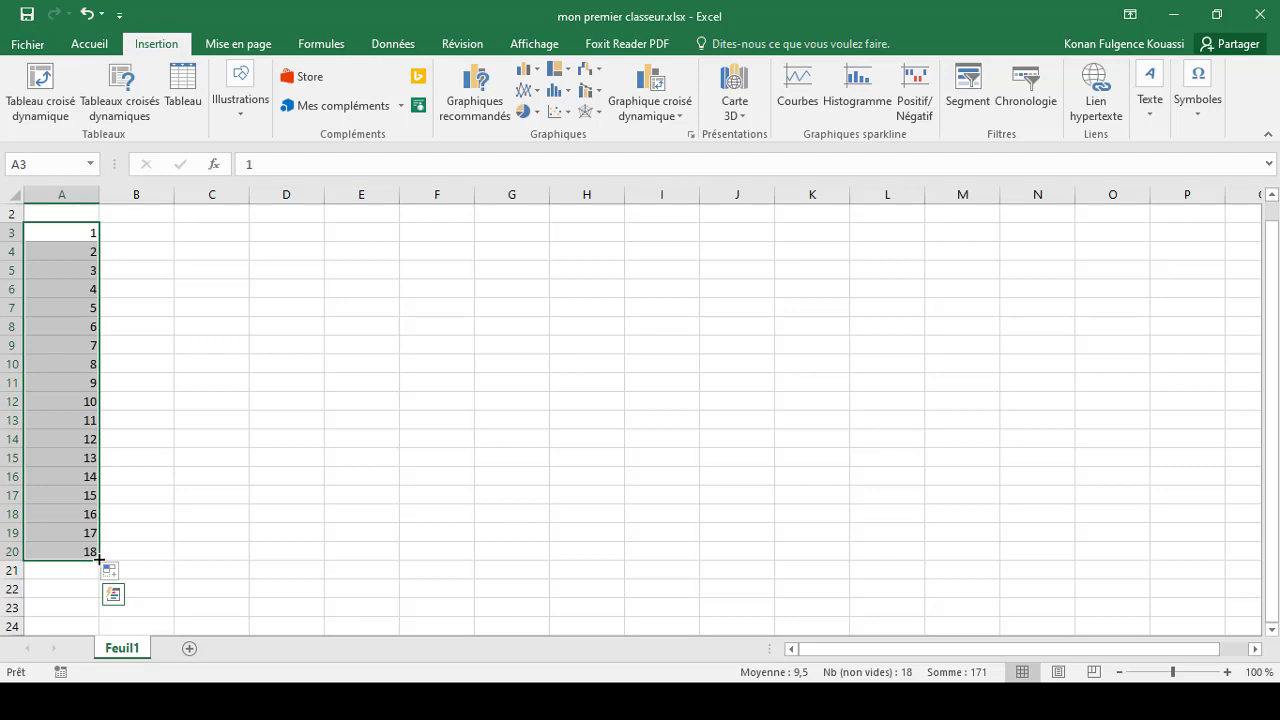
# Extend the filled column across to column M, try Copier les cellules, and set the fill to Incrémenter une série
pyautogui.moveTo(99, 559); pyautogui.dragTo(1006, 447)
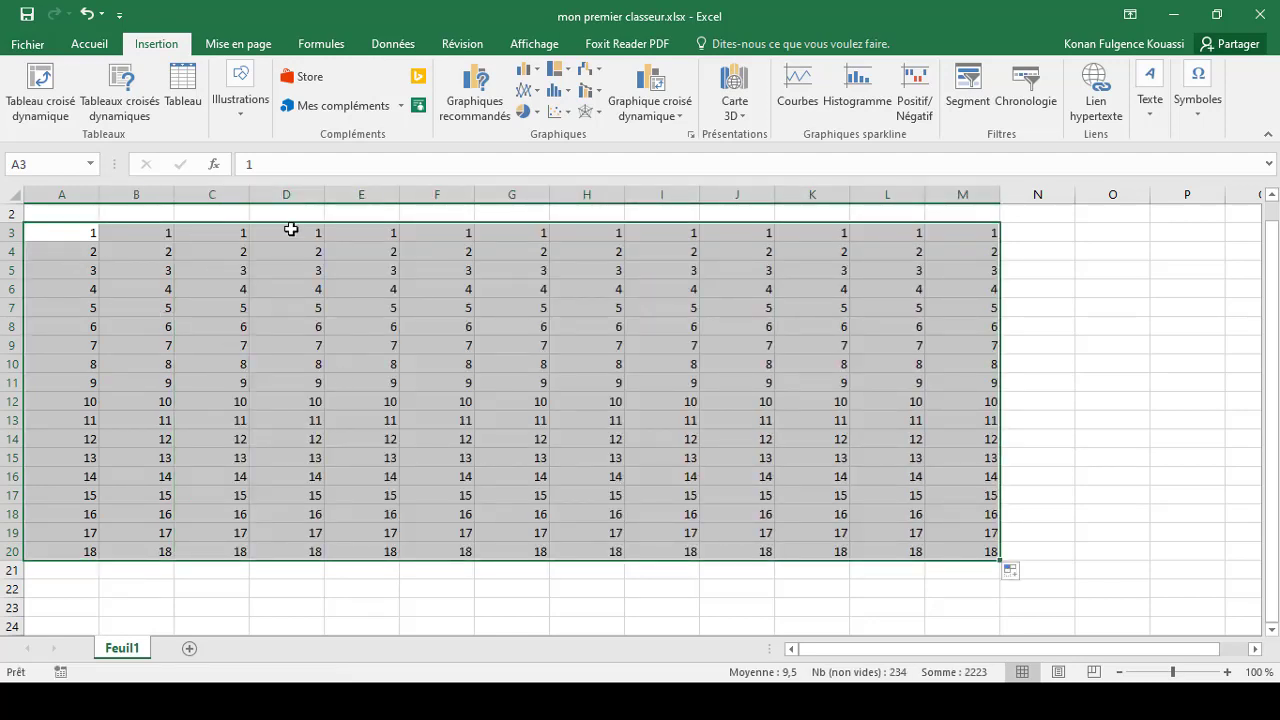
pyautogui.click(1029, 582)
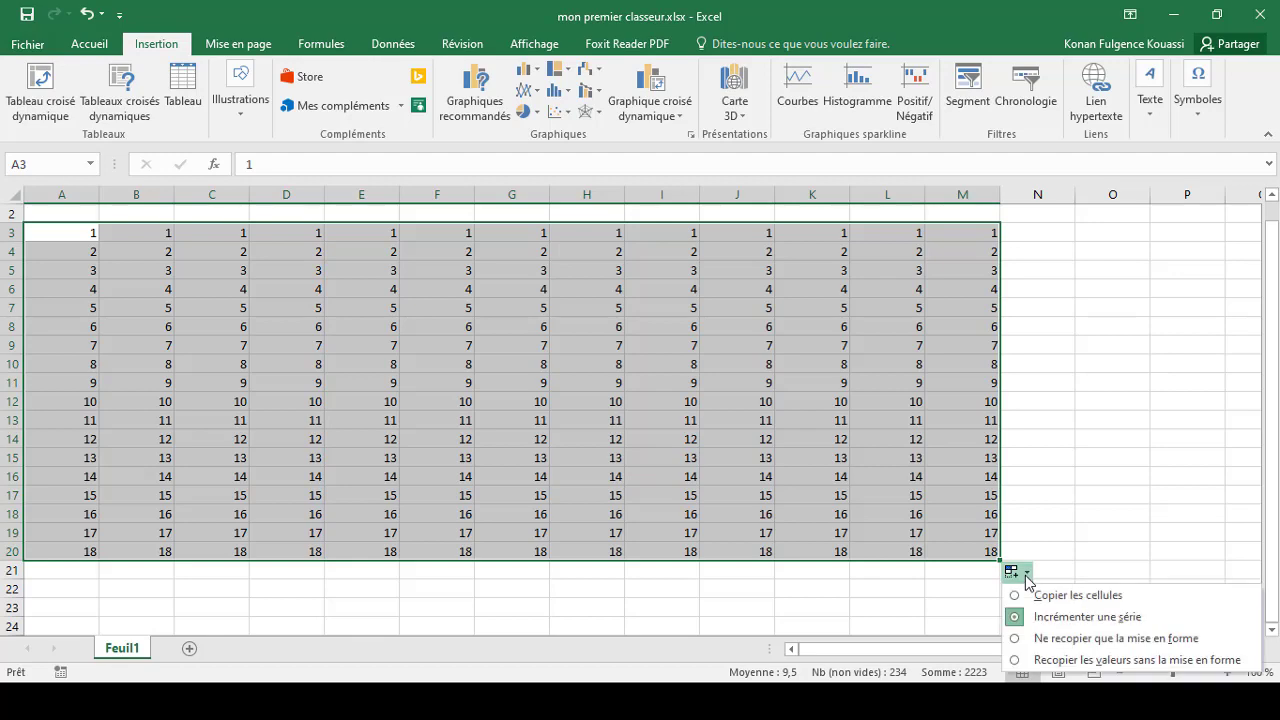
pyautogui.click(1040, 598)
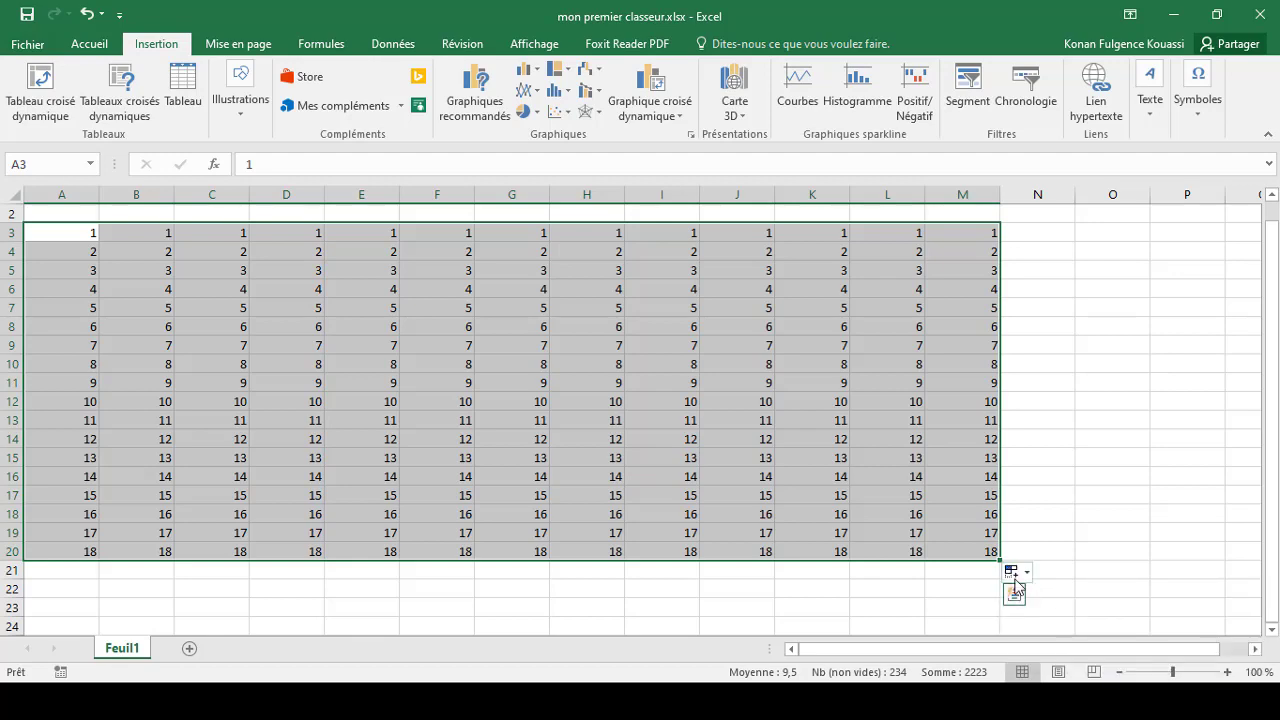
pyautogui.click(1016, 573)
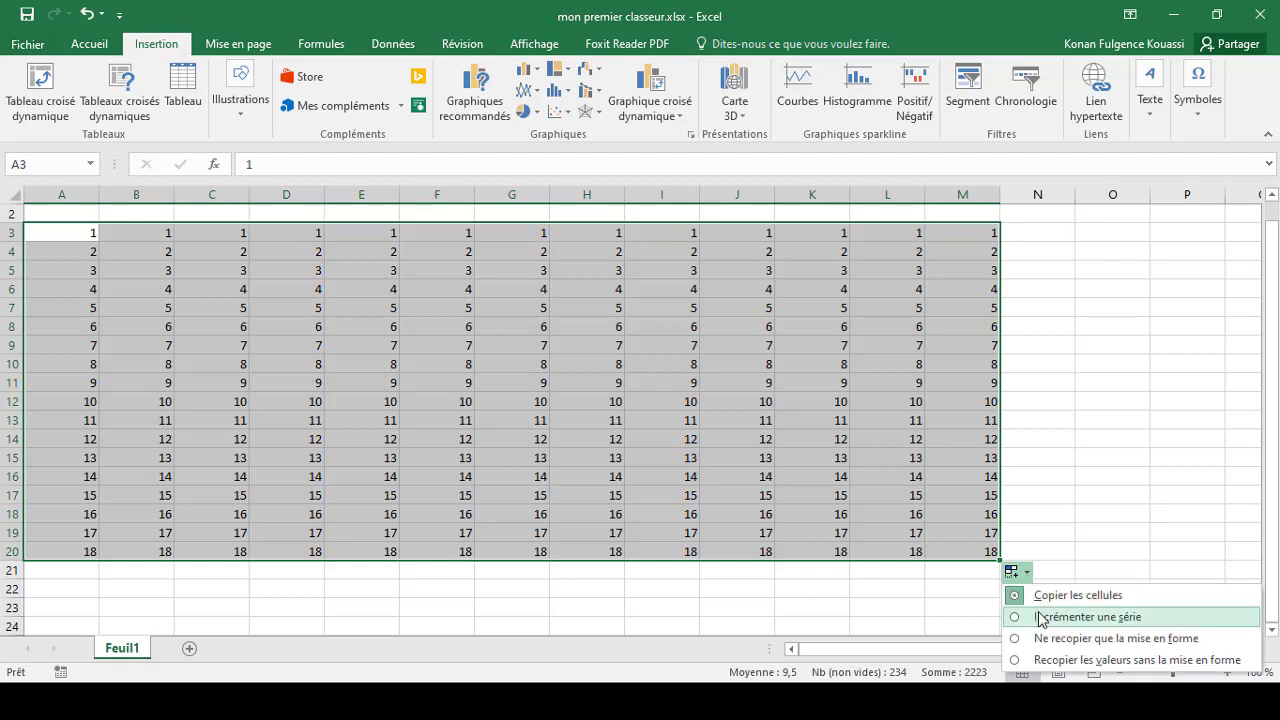
pyautogui.click(1040, 616)
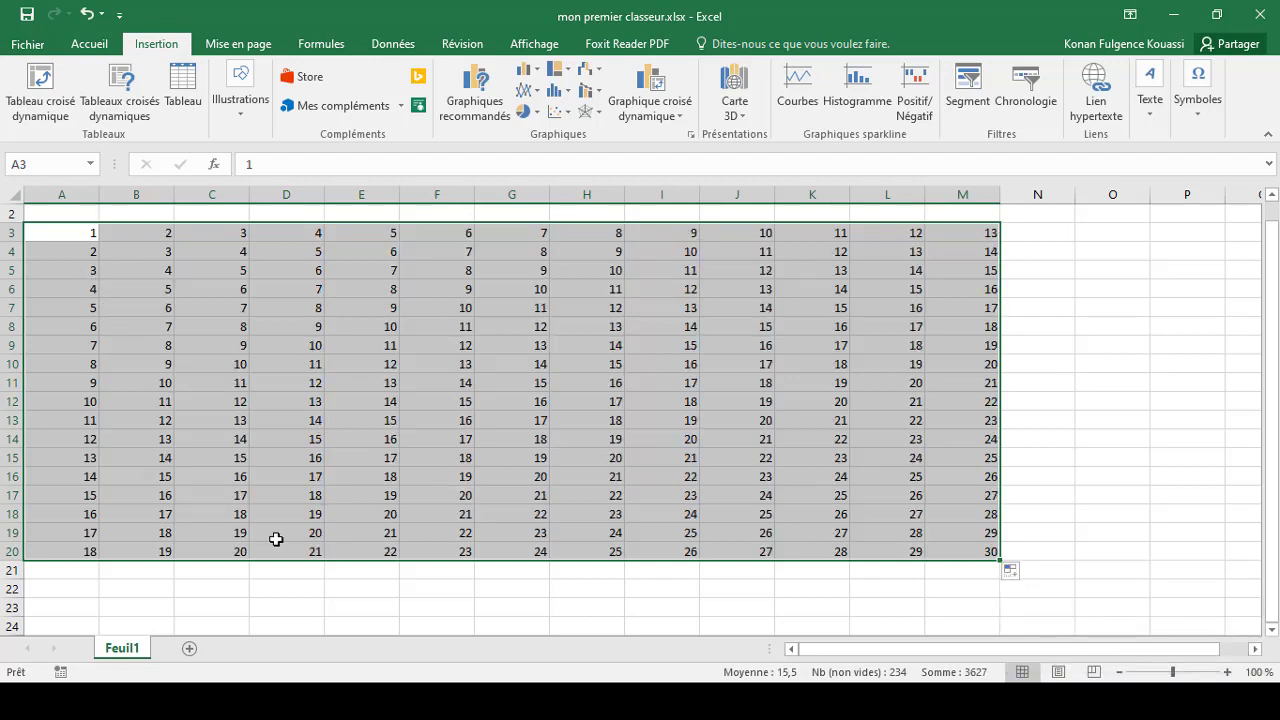
# Select the number block A3:M20, move it one column over to B3:N20, and return it to A3:M20
pyautogui.click(526, 570)
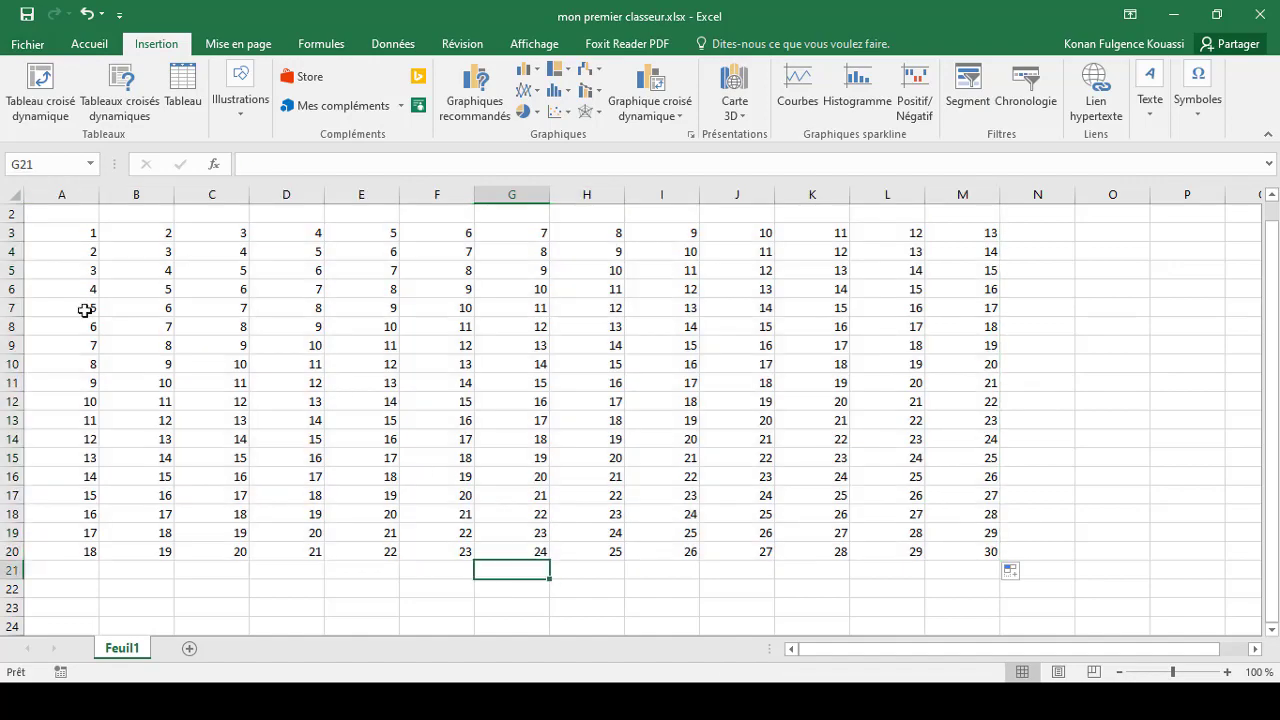
pyautogui.moveTo(61, 234); pyautogui.dragTo(1044, 554)
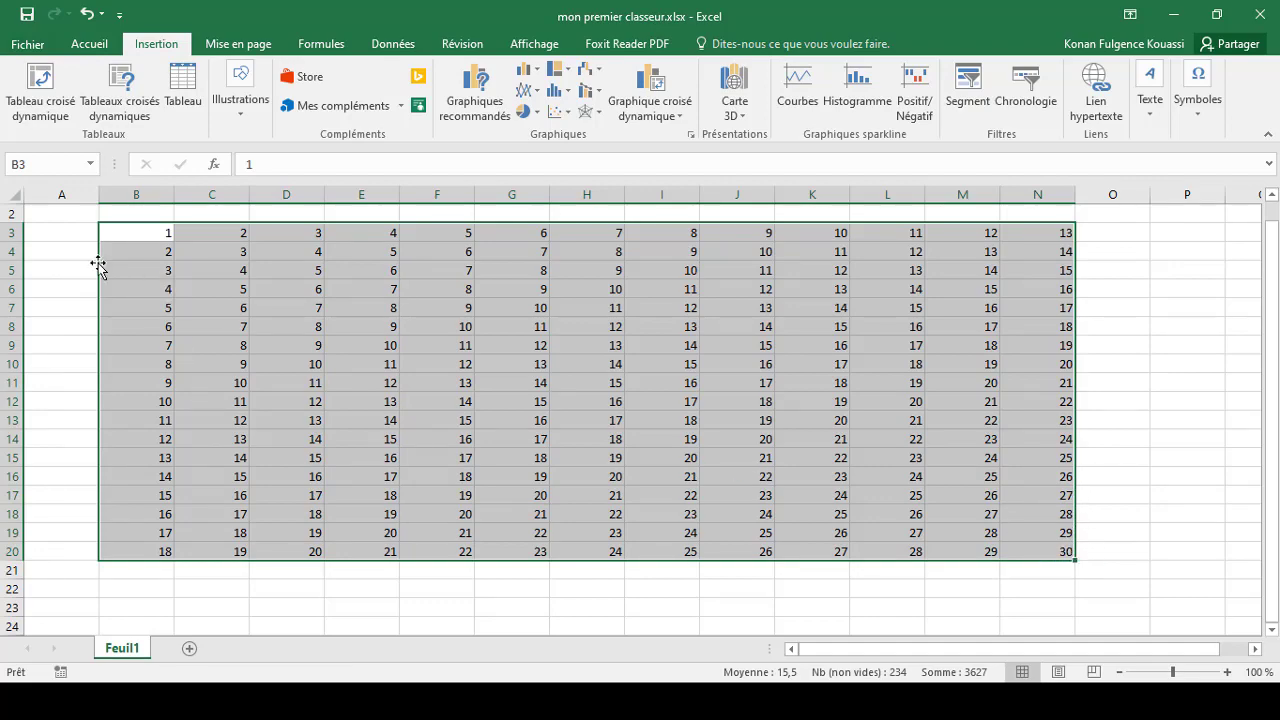
pyautogui.moveTo(99, 271); pyautogui.dragTo(66, 276)
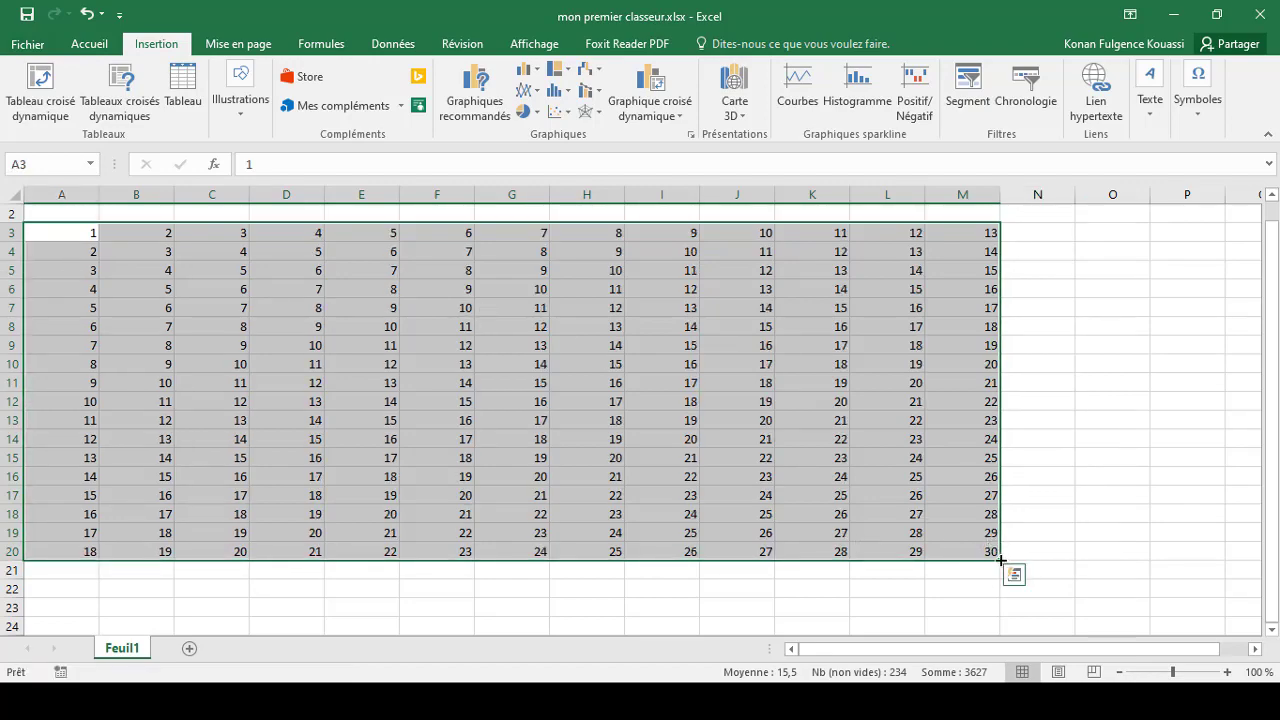
# Extend the number block by autofill in both directions until it covers A3:O78
pyautogui.moveTo(1001, 561); pyautogui.dragTo(1063, 556)
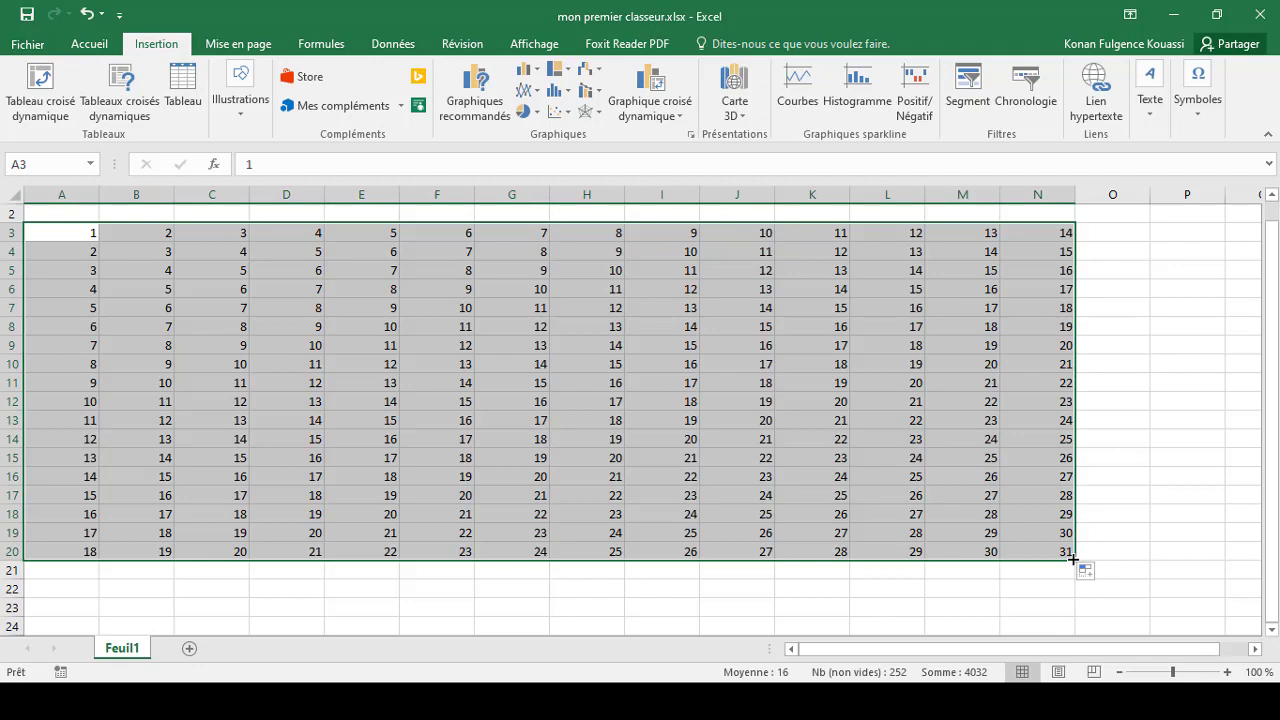
pyautogui.moveTo(1073, 559); pyautogui.dragTo(1057, 580)
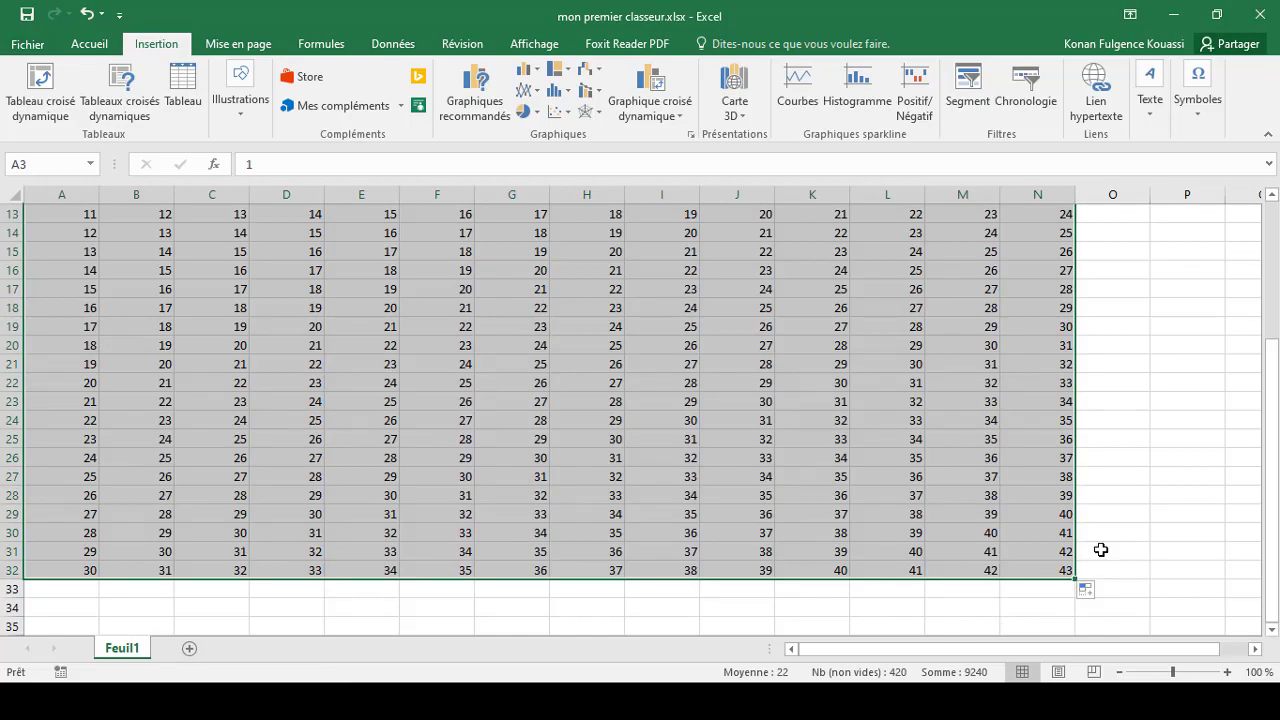
pyautogui.moveTo(1075, 578); pyautogui.dragTo(1162, 580)
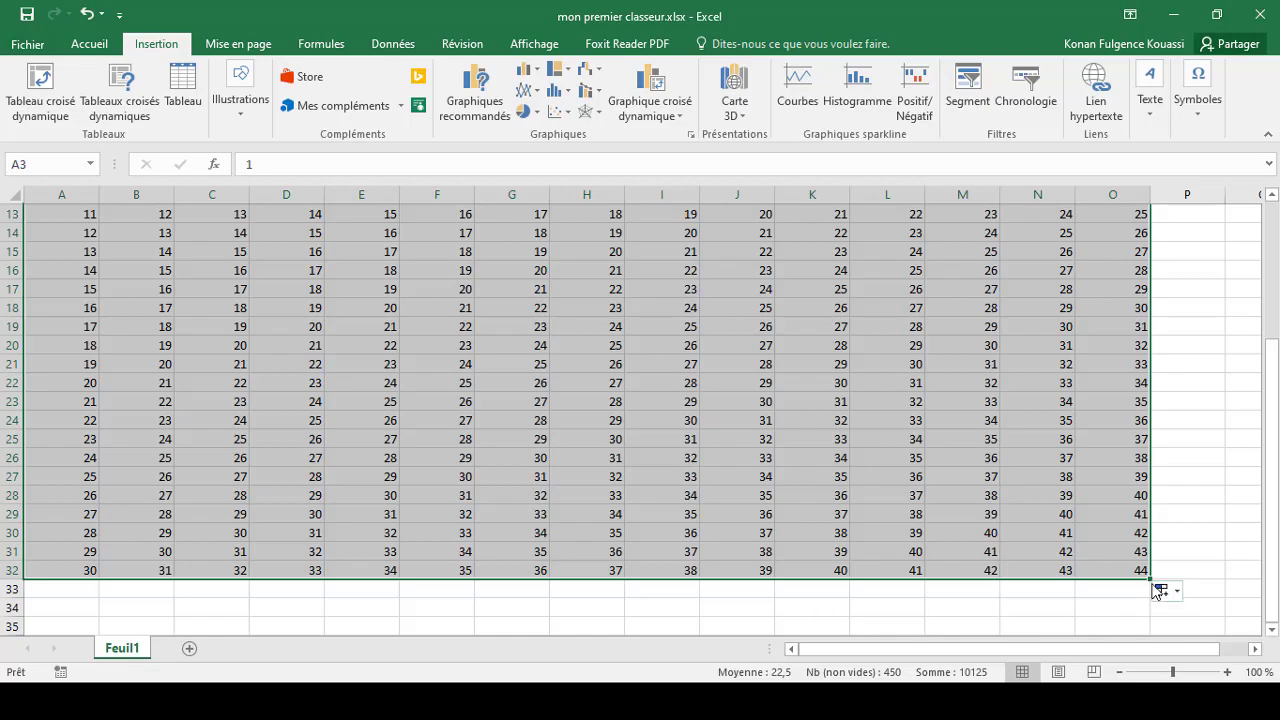
pyautogui.moveTo(1149, 582); pyautogui.dragTo(1150, 612)
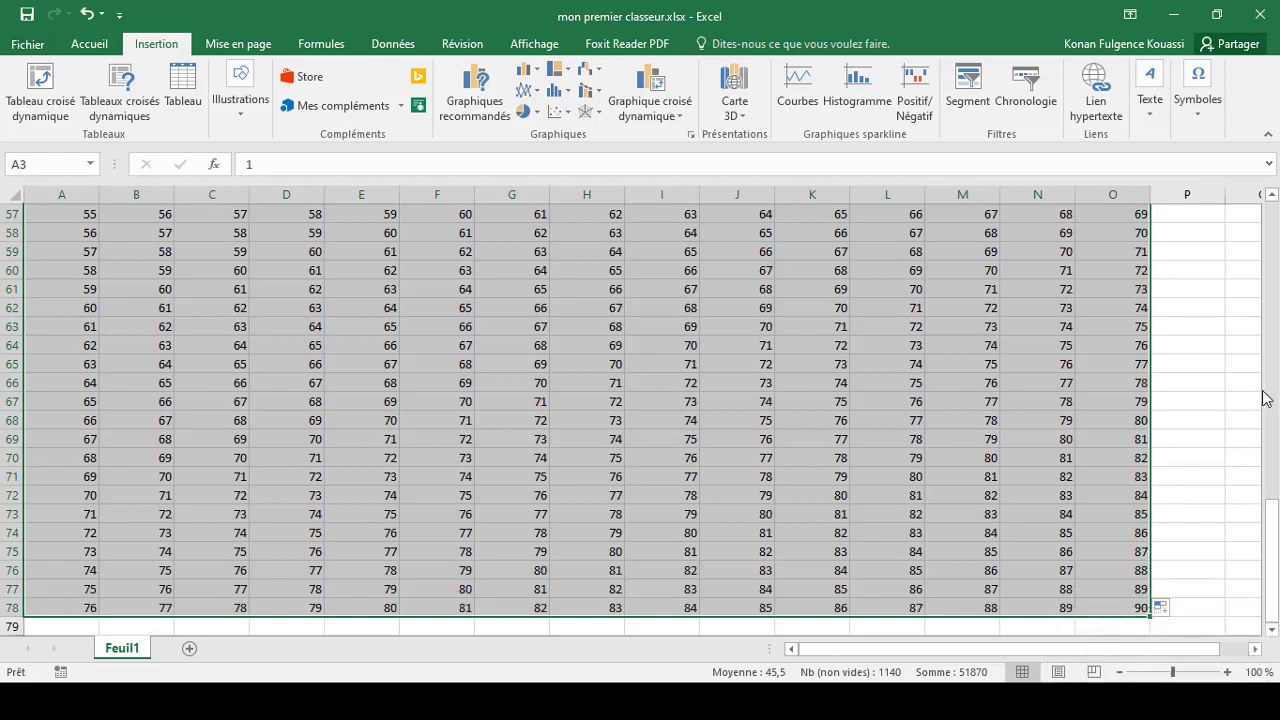
pyautogui.moveTo(1273, 516); pyautogui.dragTo(1274, 224)
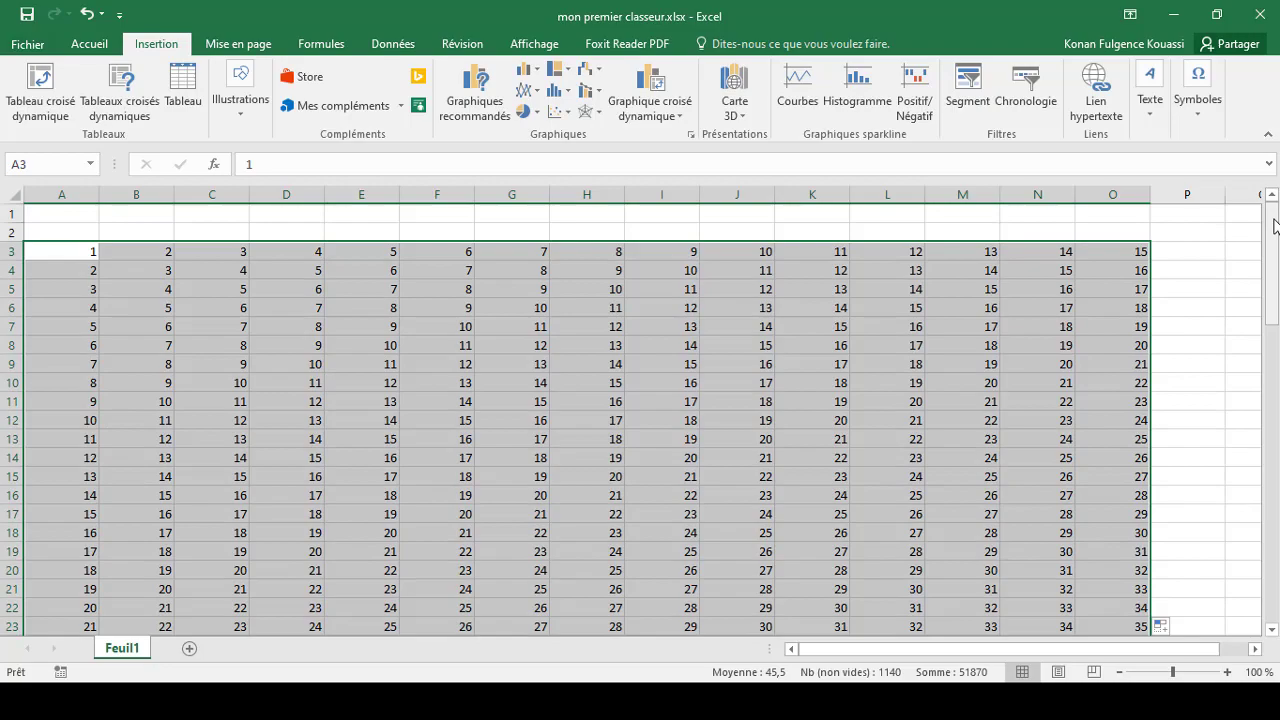
pyautogui.click(937, 362)
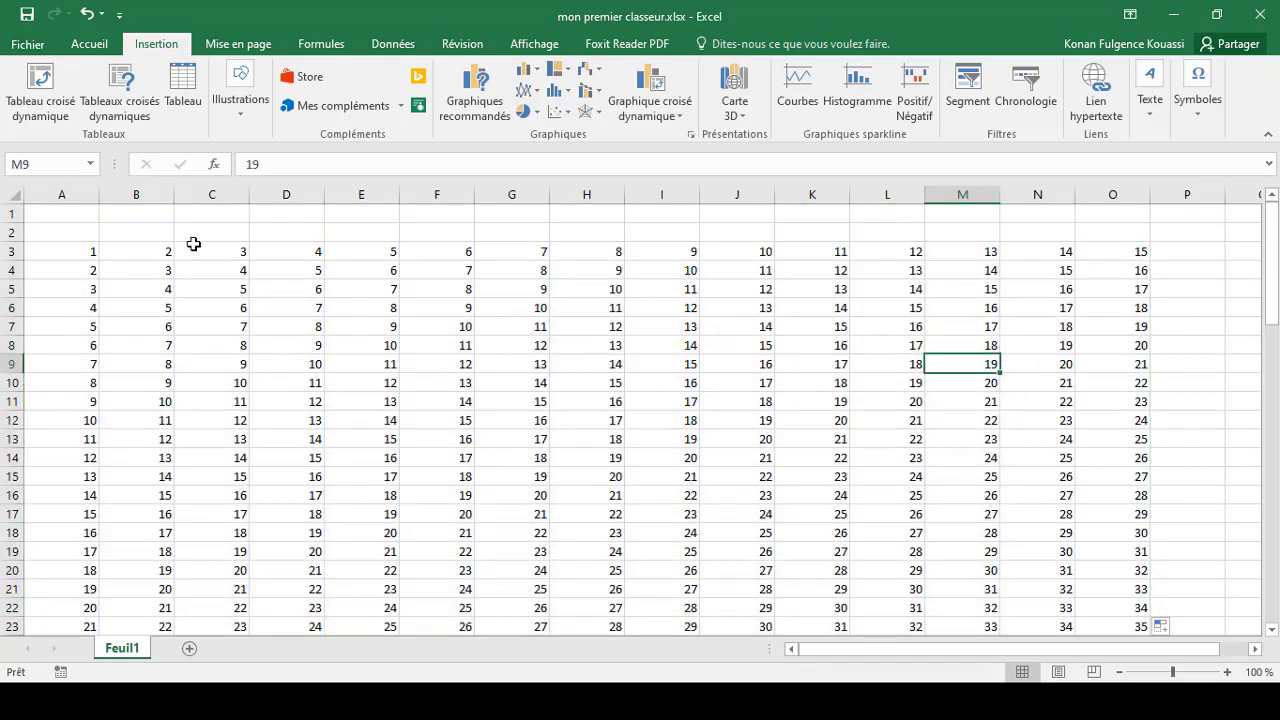
# Undo all the number entries and fills, and clear the restored class list from A1:E5
pyautogui.hotkey('ctrl', 'z')
pyautogui.hotkey('ctrl', 'z')
pyautogui.hotkey('ctrl', 'z')
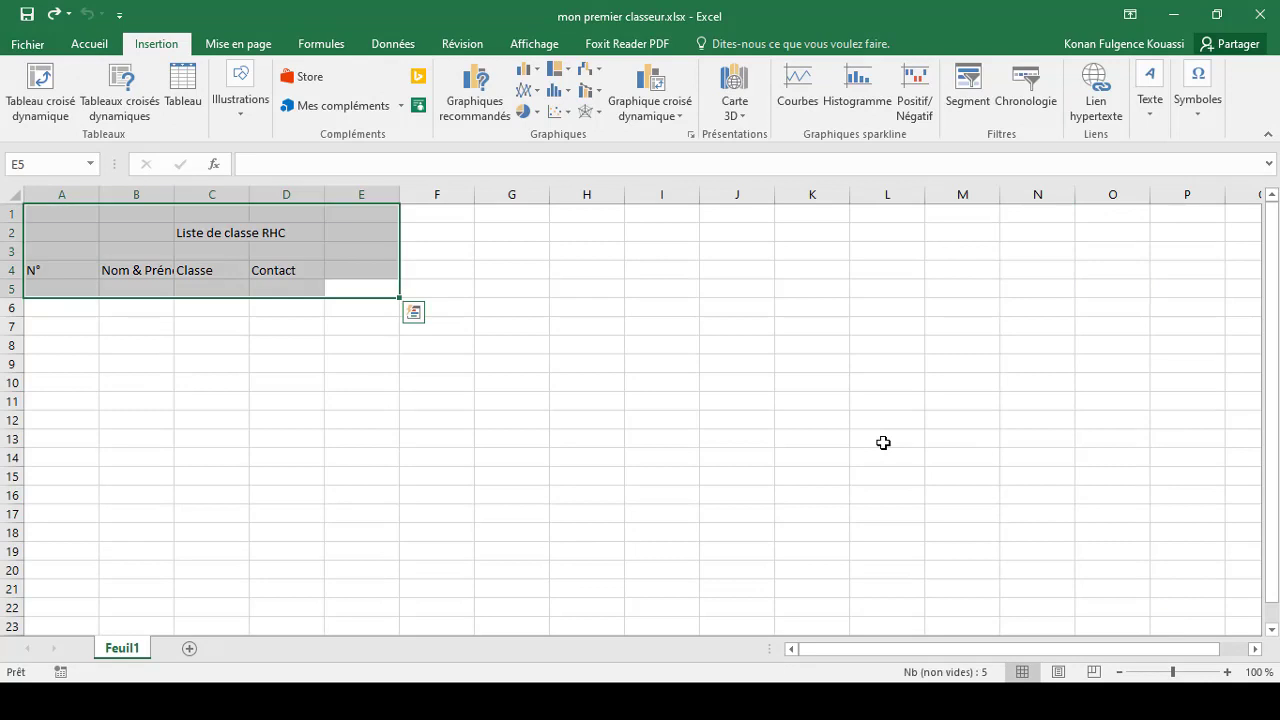
pyautogui.press('Delete')
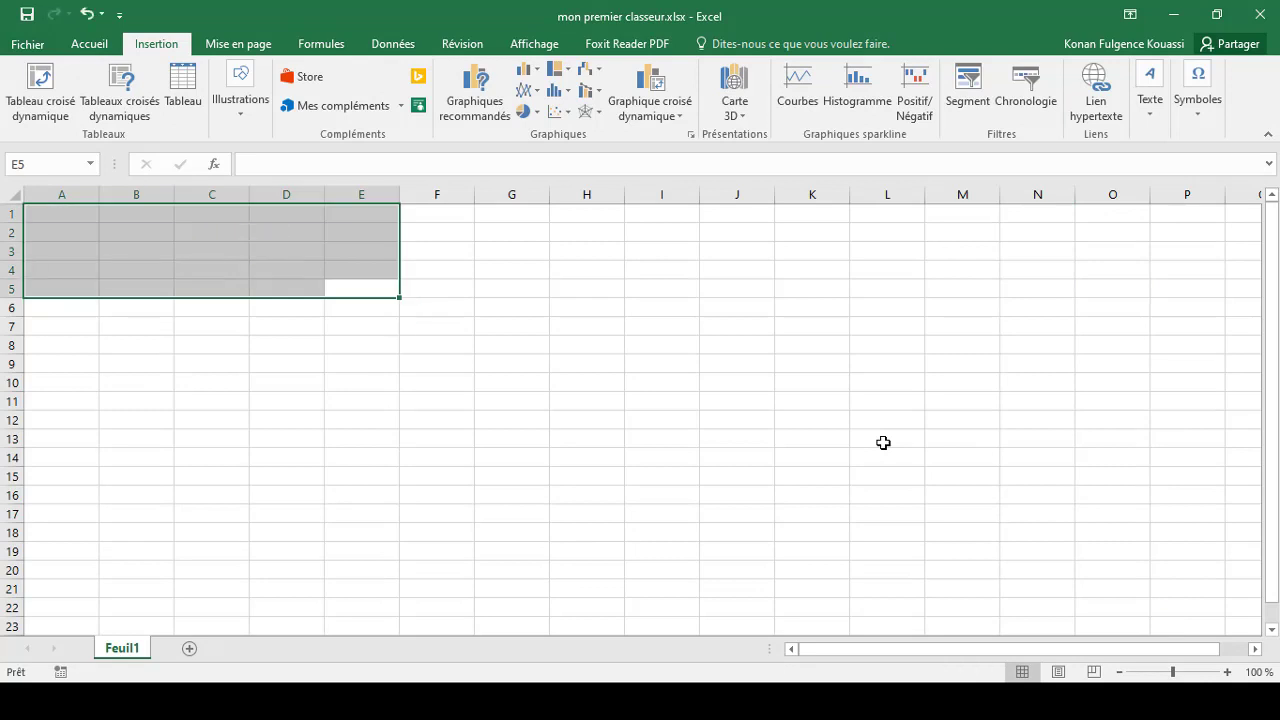
pyautogui.click(600, 453)
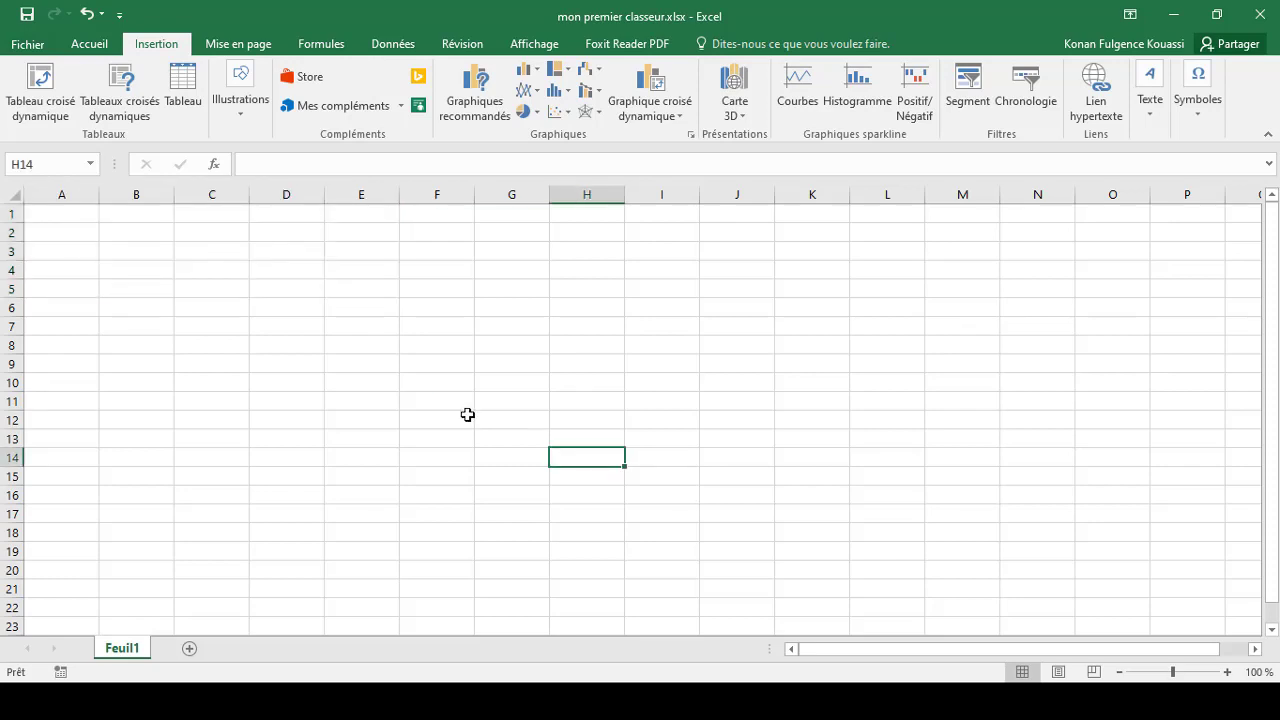
pyautogui.click(452, 414)
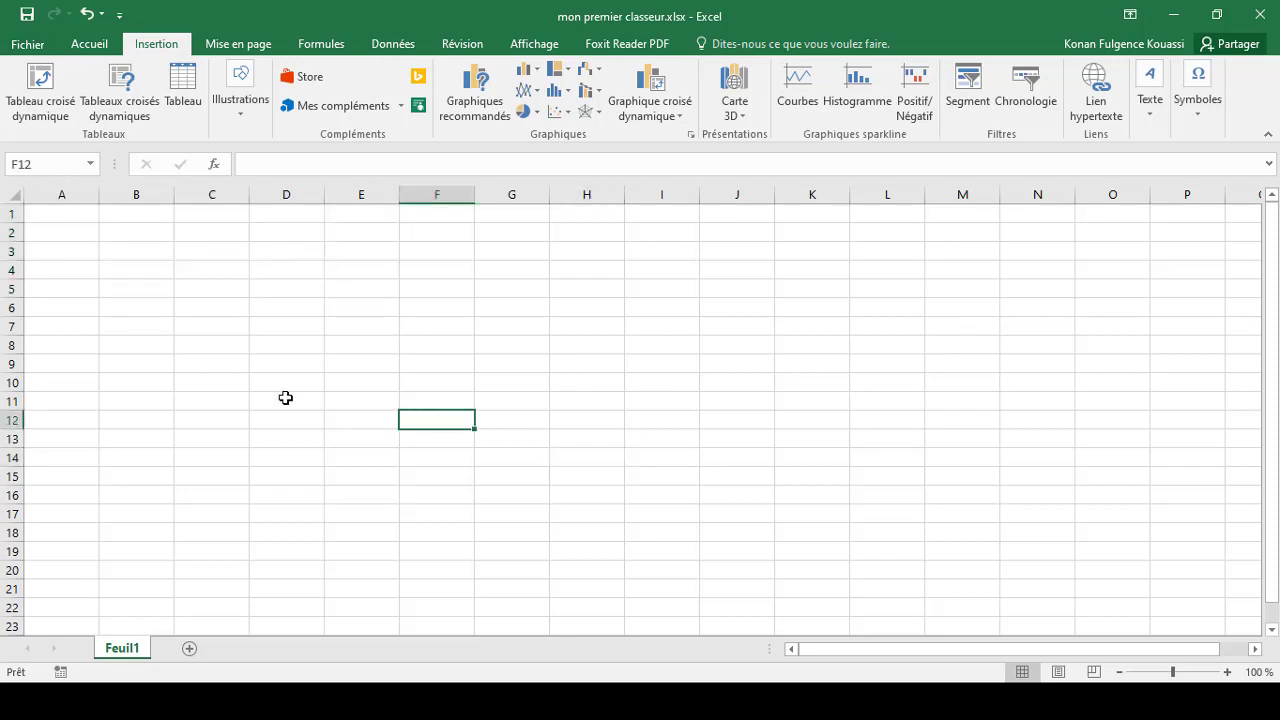
# Enter 1 in cell A2 and fill it down to A10 as an incrementing series (Incrémenter une série)
pyautogui.click(66, 230)
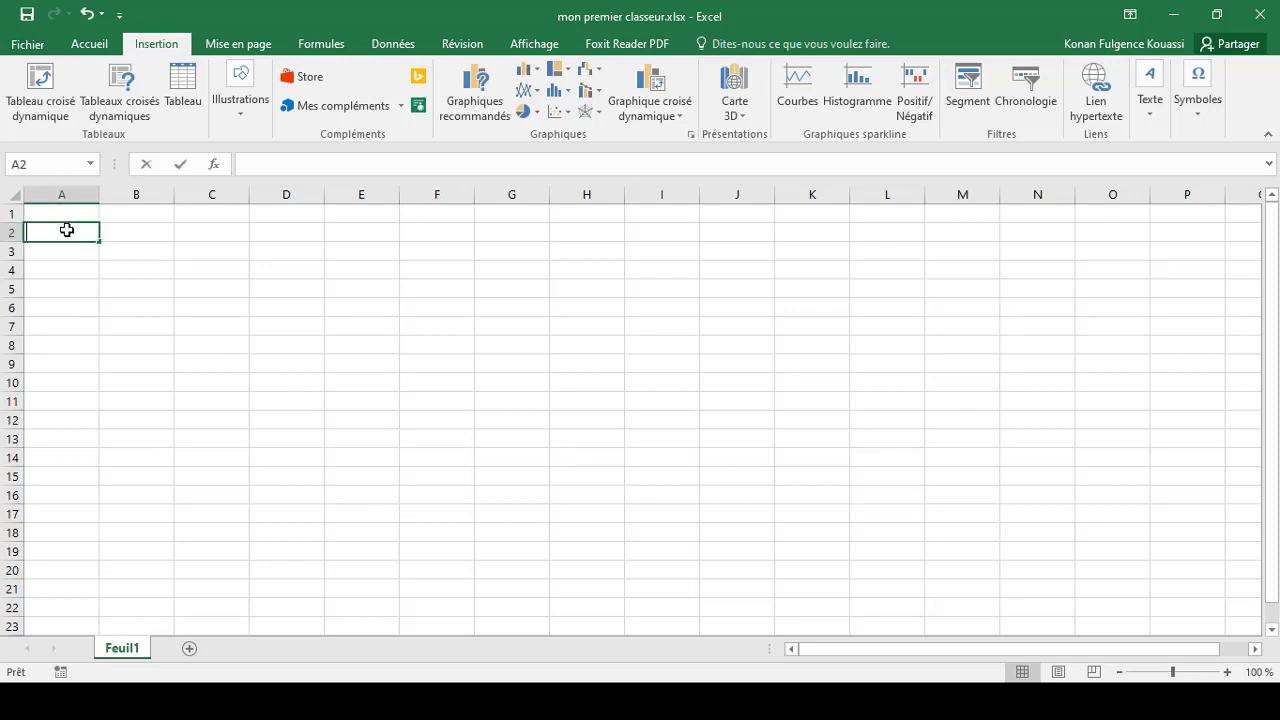
pyautogui.write('1')
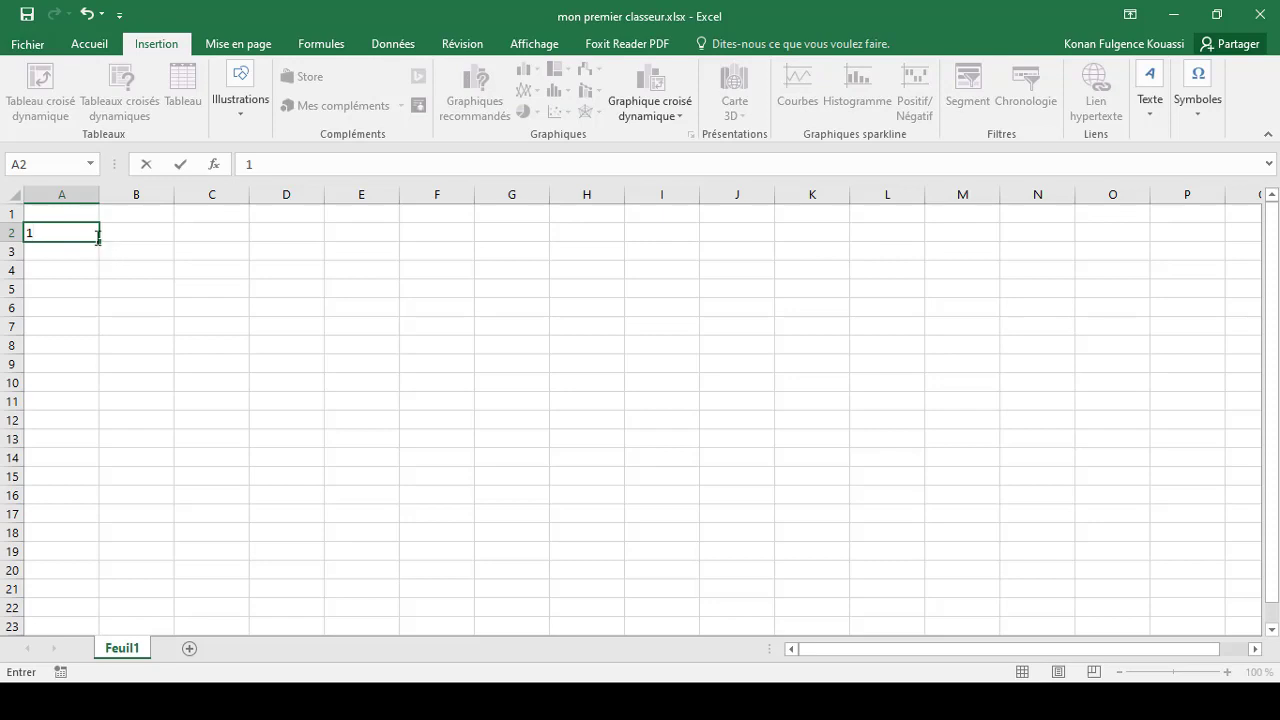
pyautogui.moveTo(100, 239); pyautogui.dragTo(95, 390)
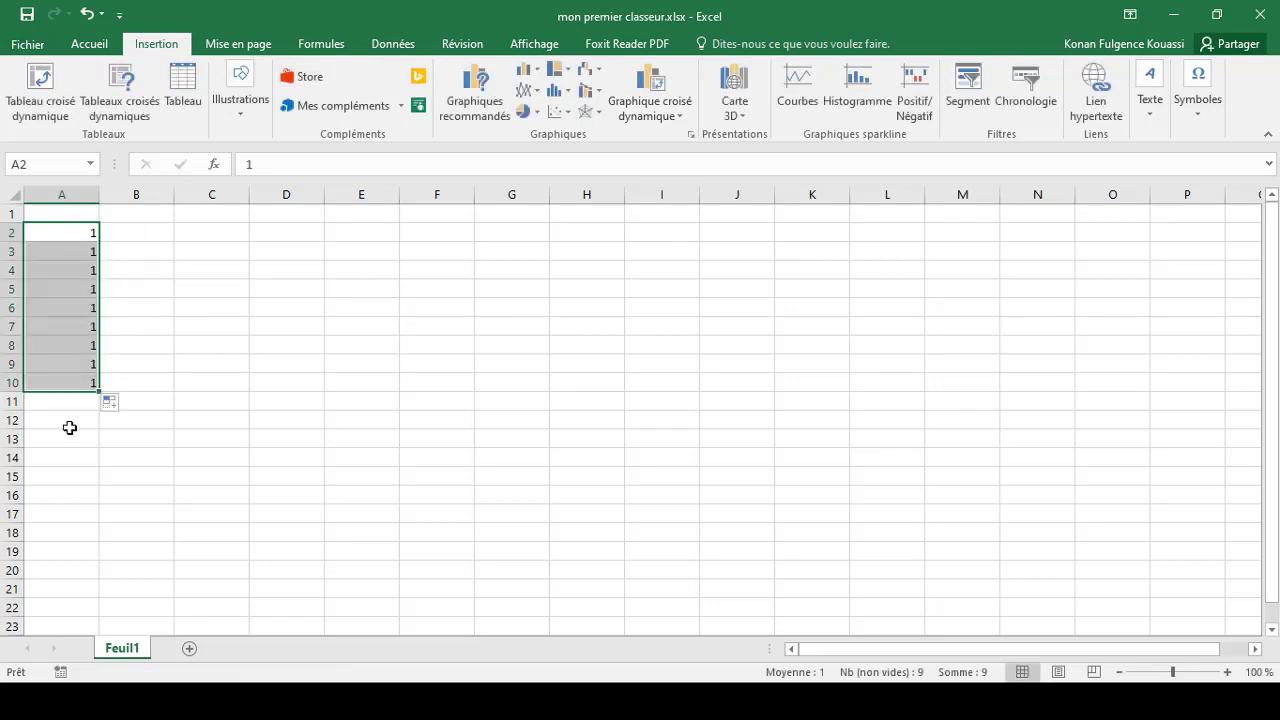
pyautogui.click(122, 404)
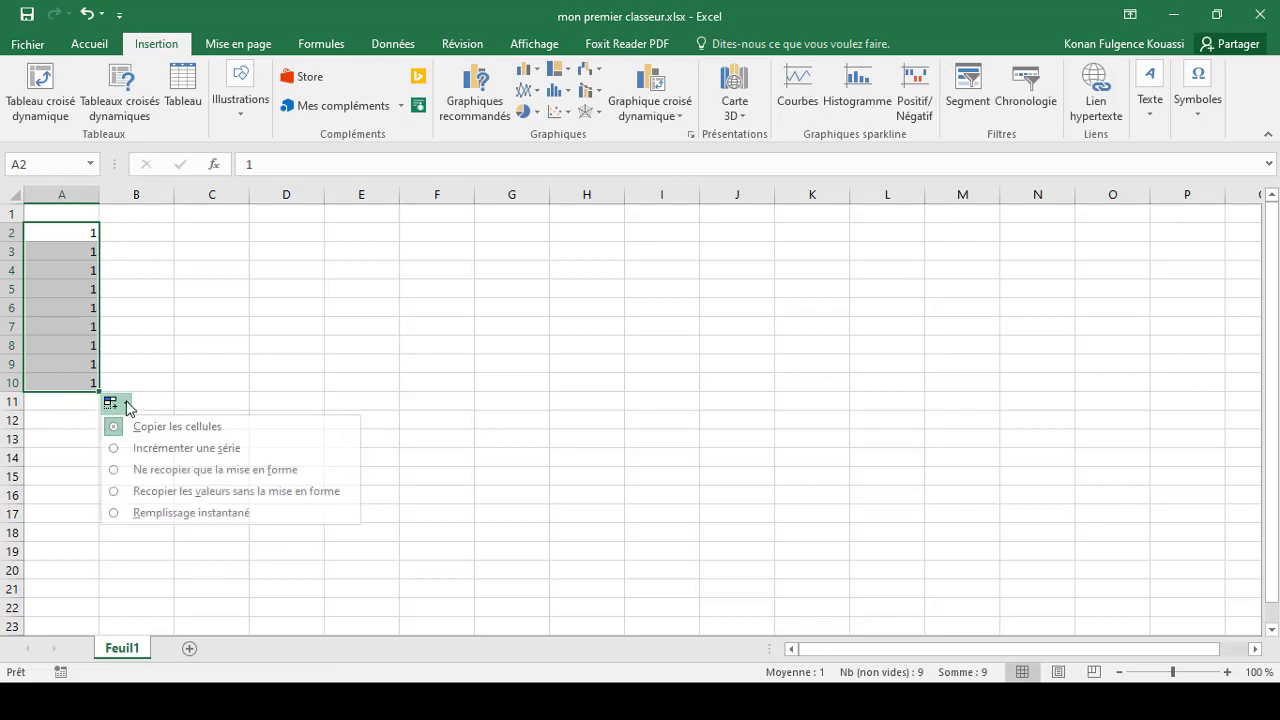
pyautogui.click(155, 450)
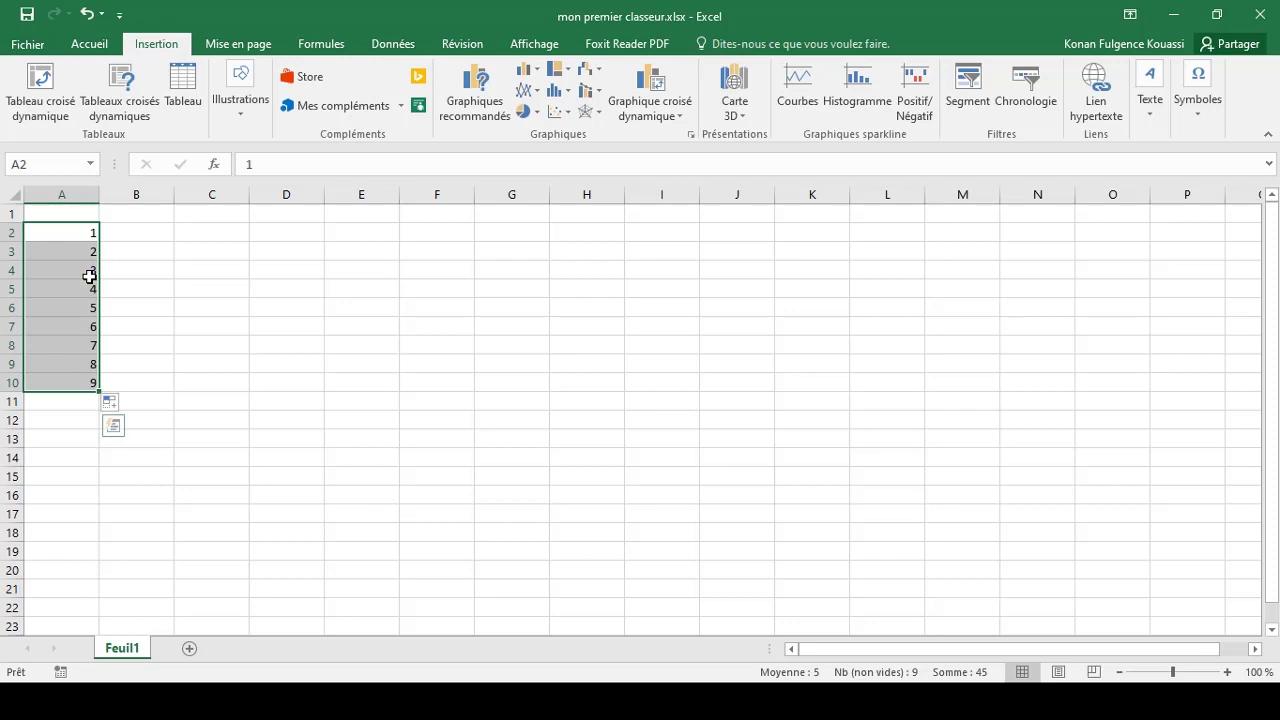
# Copy the number series A2:A10 and paste it starting at cell D3
pyautogui.rightClick(89, 276)
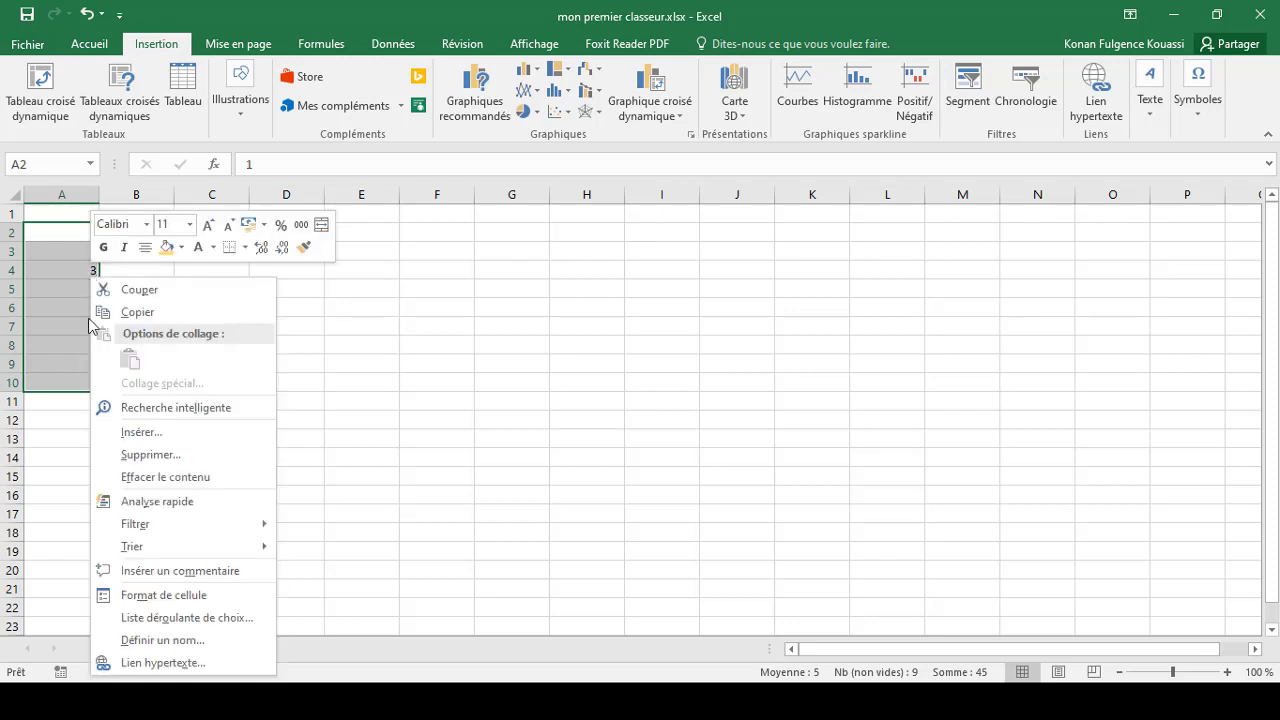
pyautogui.click(146, 314)
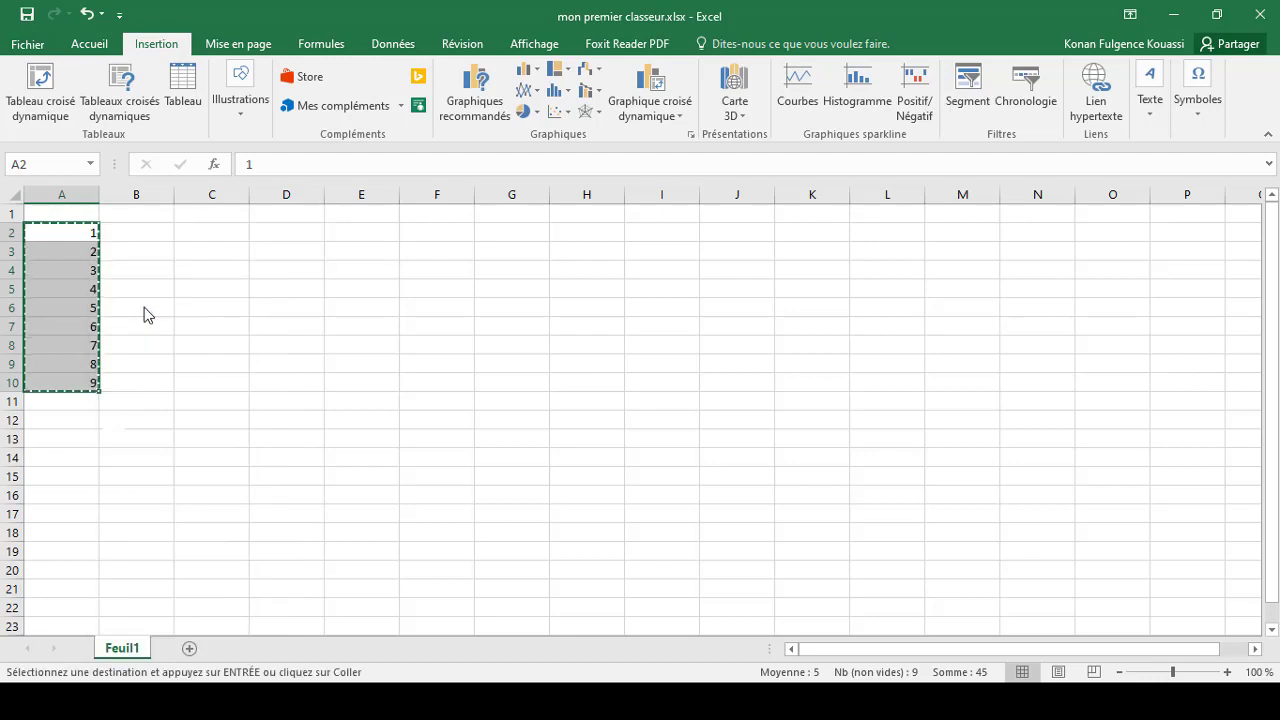
pyautogui.click(300, 253)
pyautogui.rightClick(300, 253)
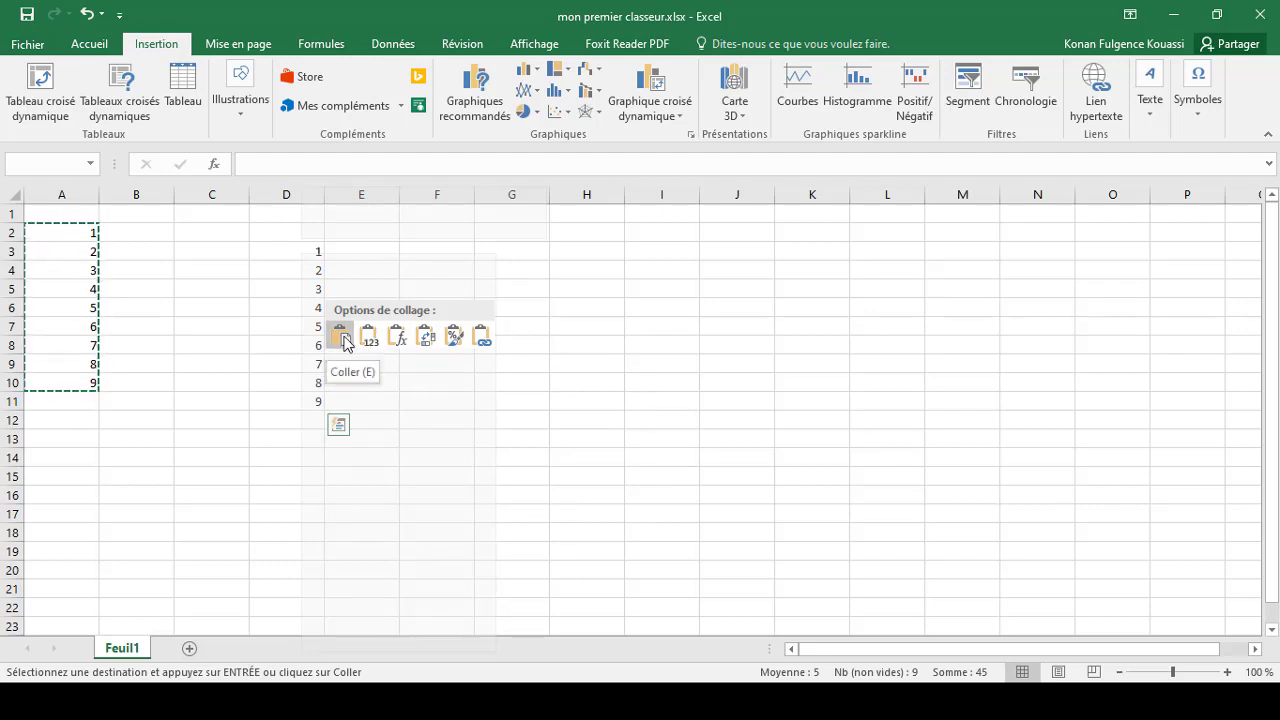
pyautogui.click(340, 337)
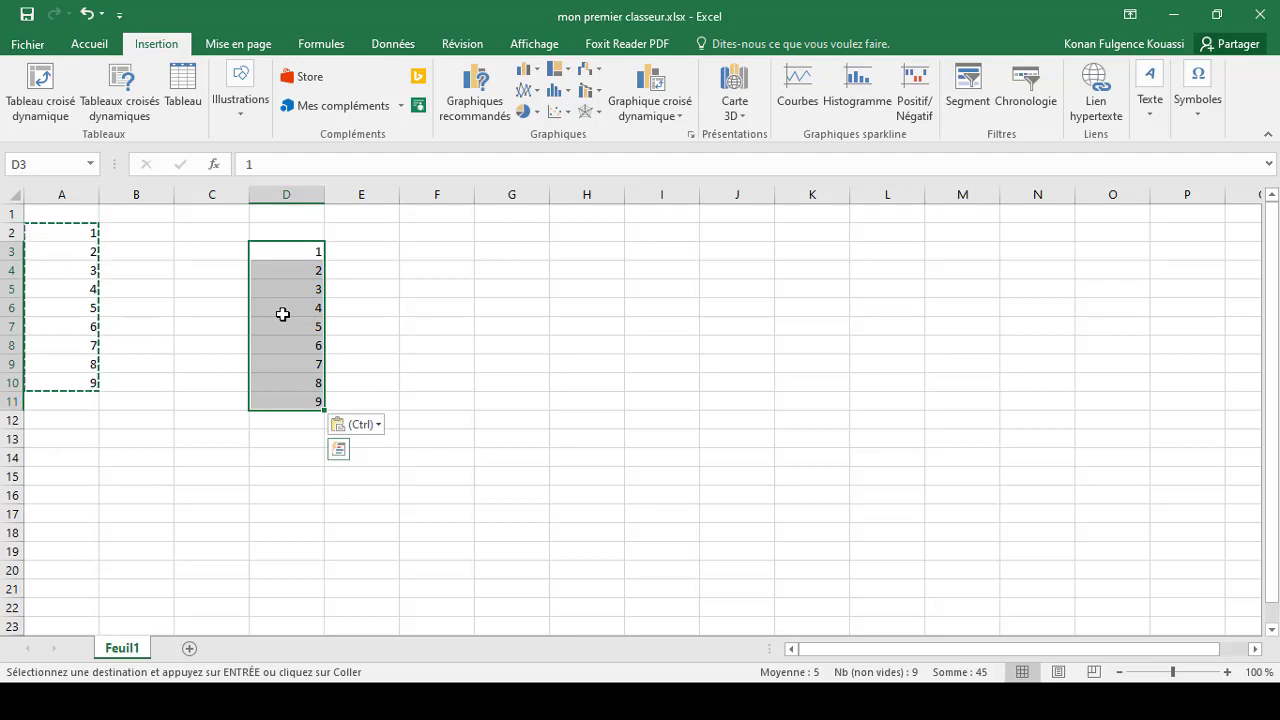
pyautogui.click(357, 294)
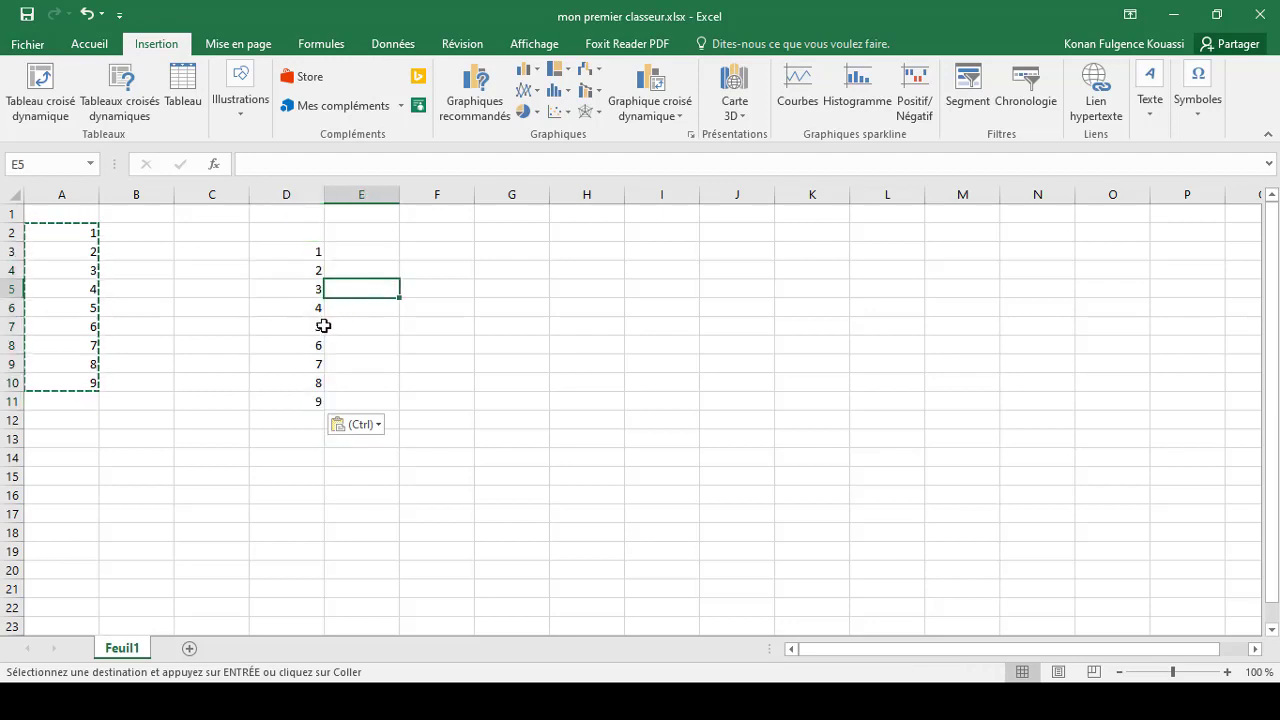
# Select the numbers 5 to 9 in D7:D11 and move them to F7:F11
pyautogui.moveTo(314, 333); pyautogui.dragTo(314, 404)
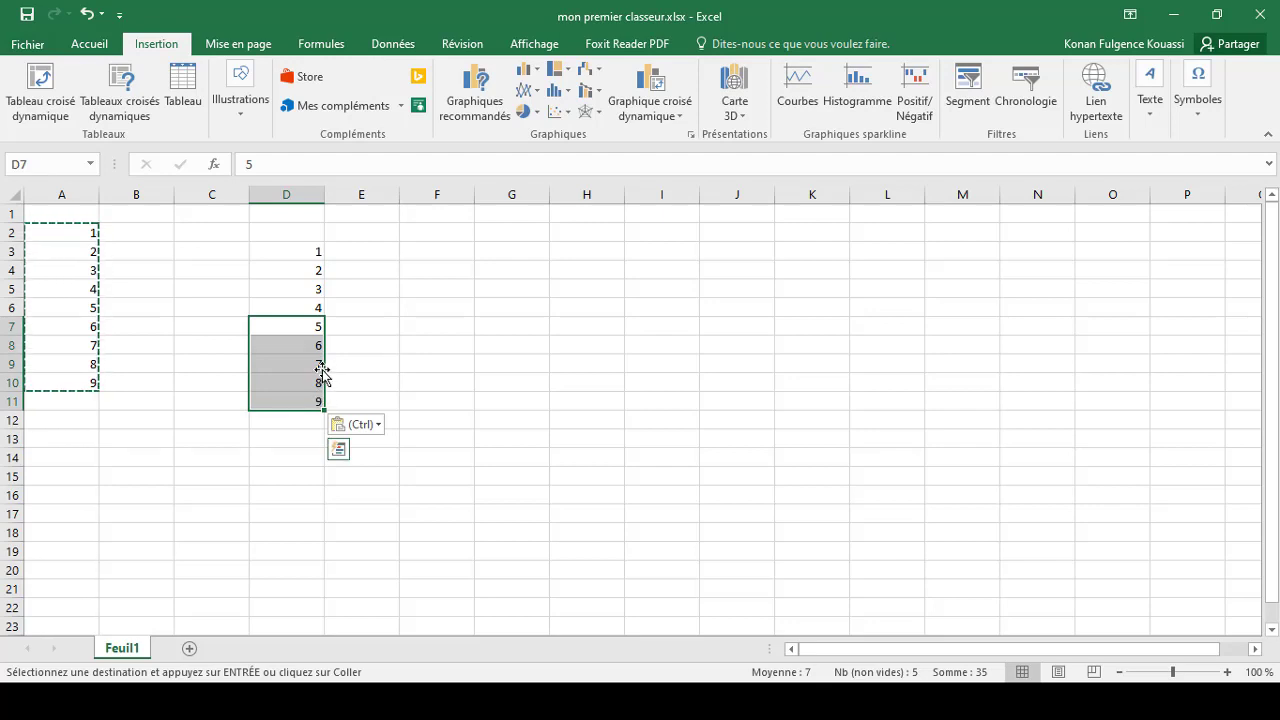
pyautogui.moveTo(322, 372); pyautogui.dragTo(322, 372)
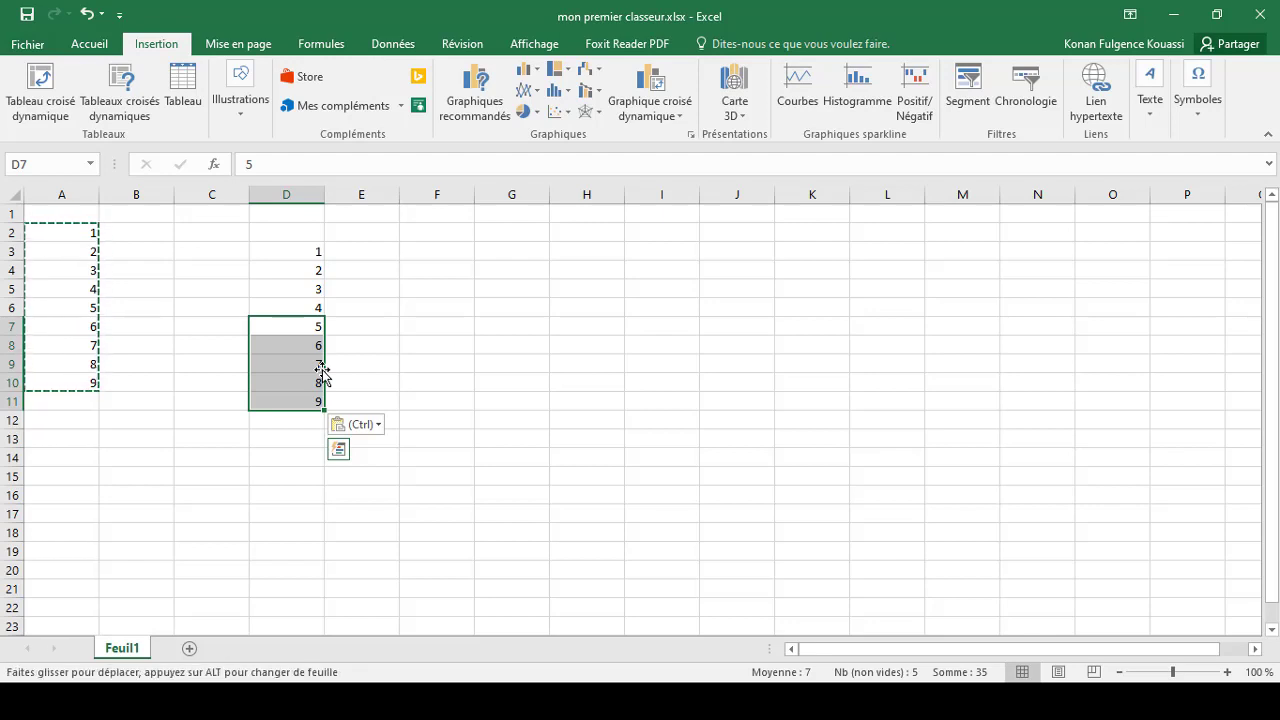
pyautogui.moveTo(322, 372); pyautogui.dragTo(418, 368)
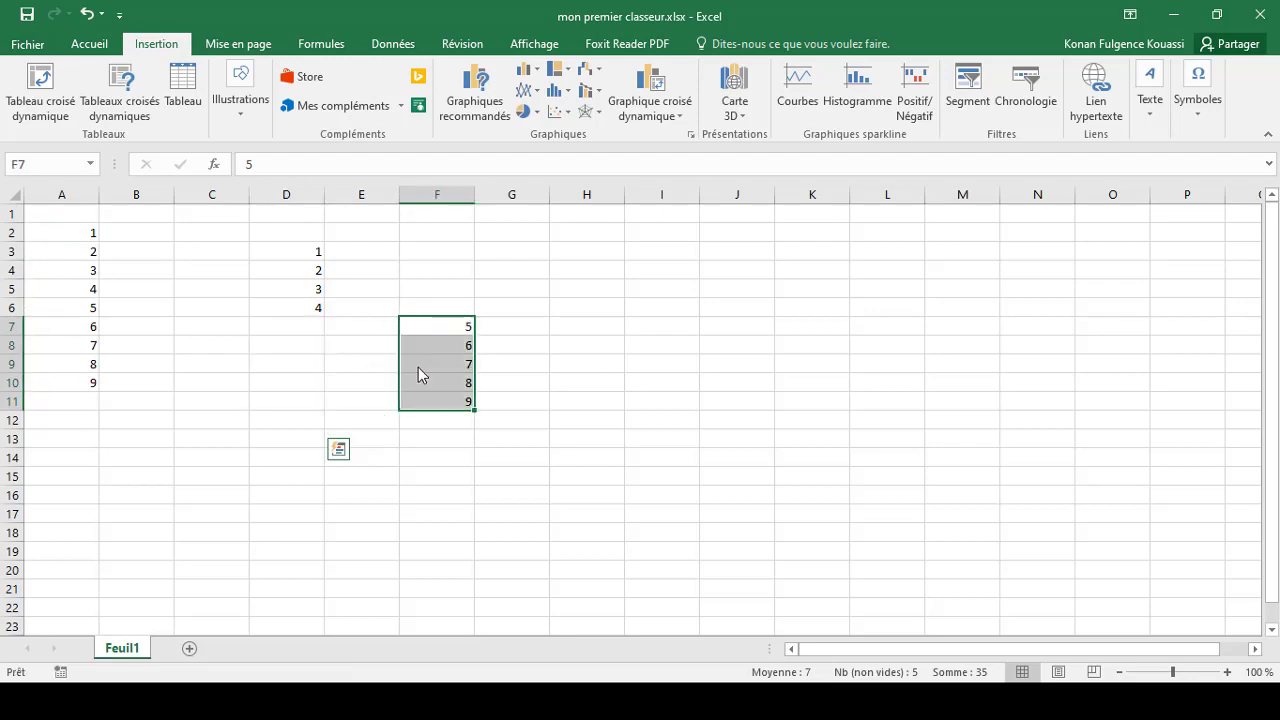
pyautogui.click(349, 344)
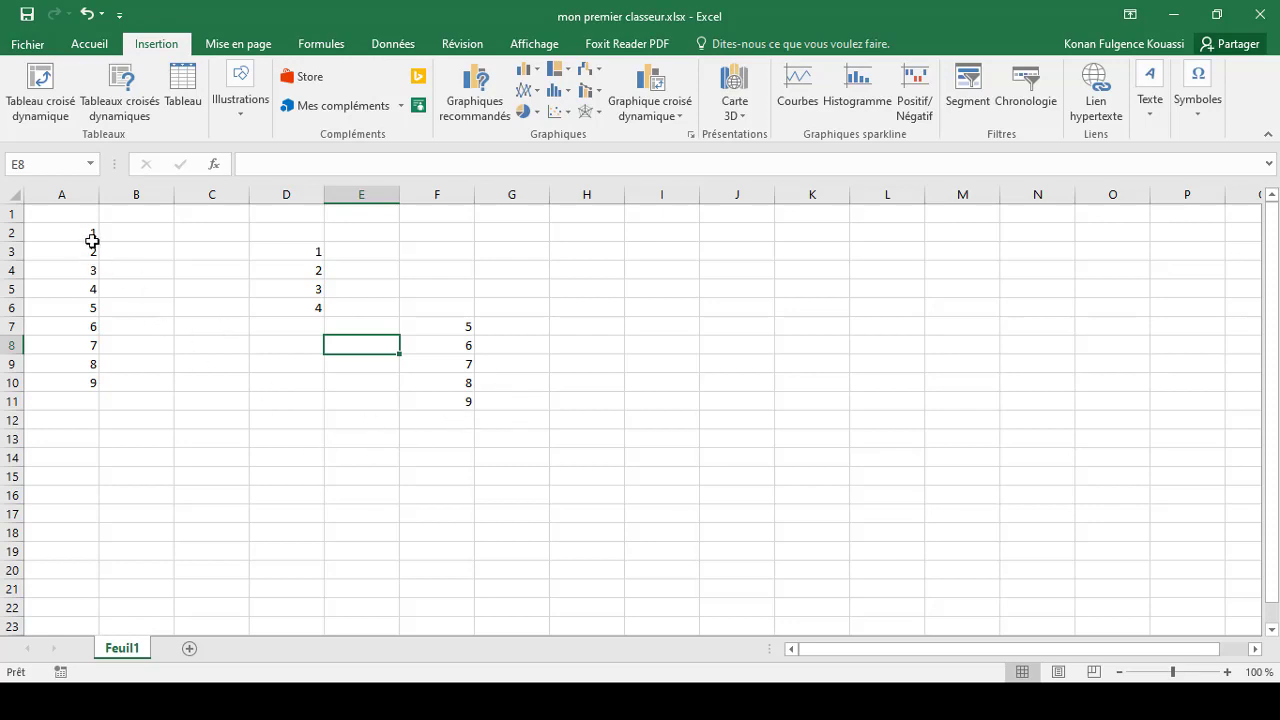
# Undo the move and the paste, and remove the original number series from A2:A10
pyautogui.click(330, 452)
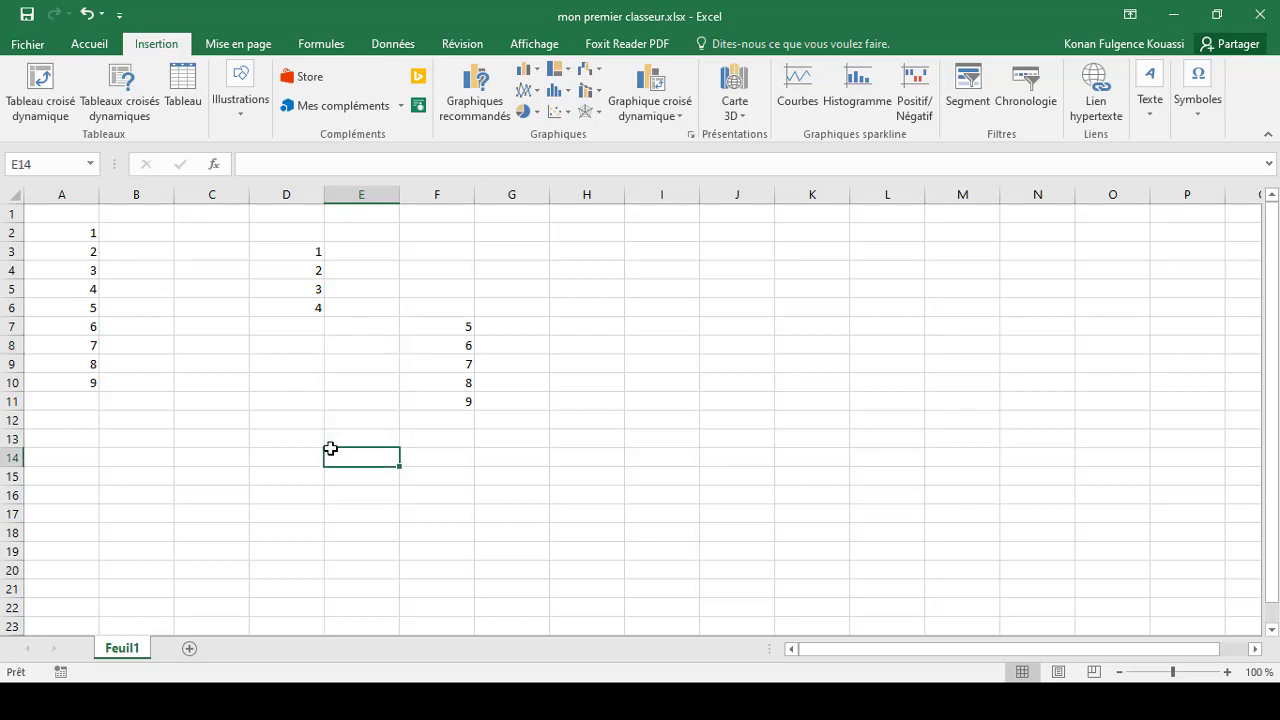
pyautogui.hotkey('ctrl', 'a')
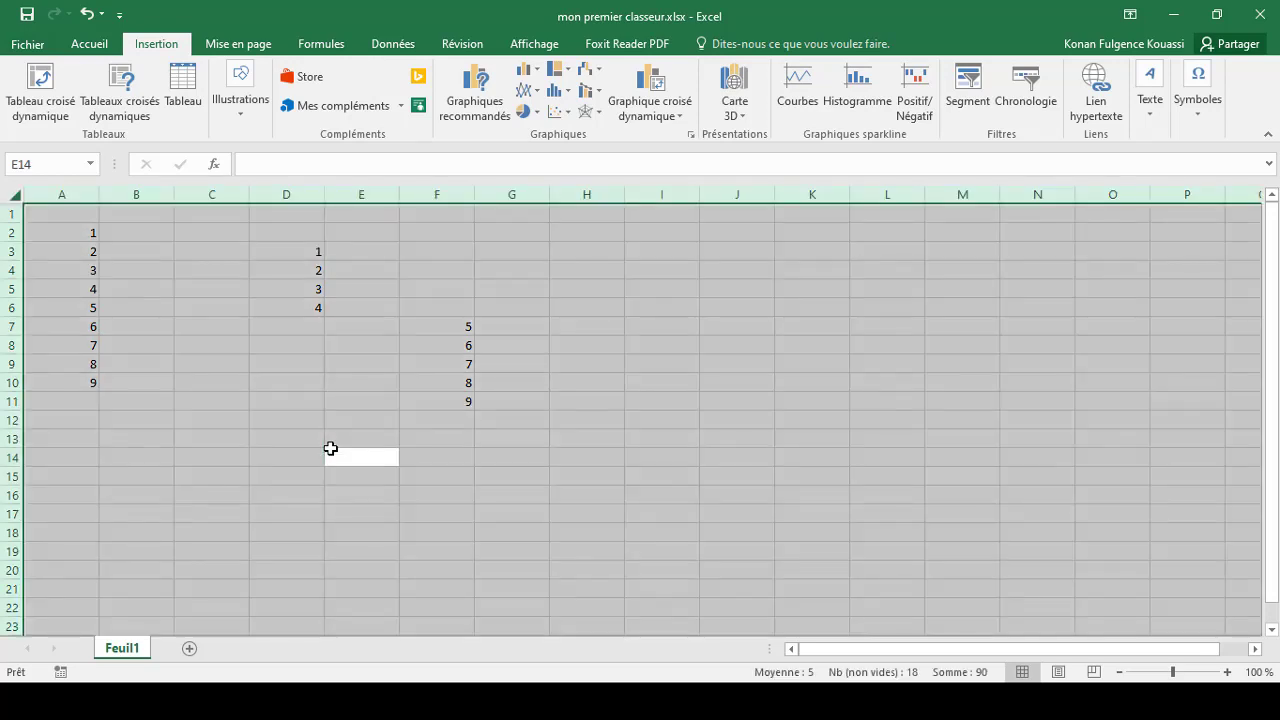
pyautogui.click(330, 449)
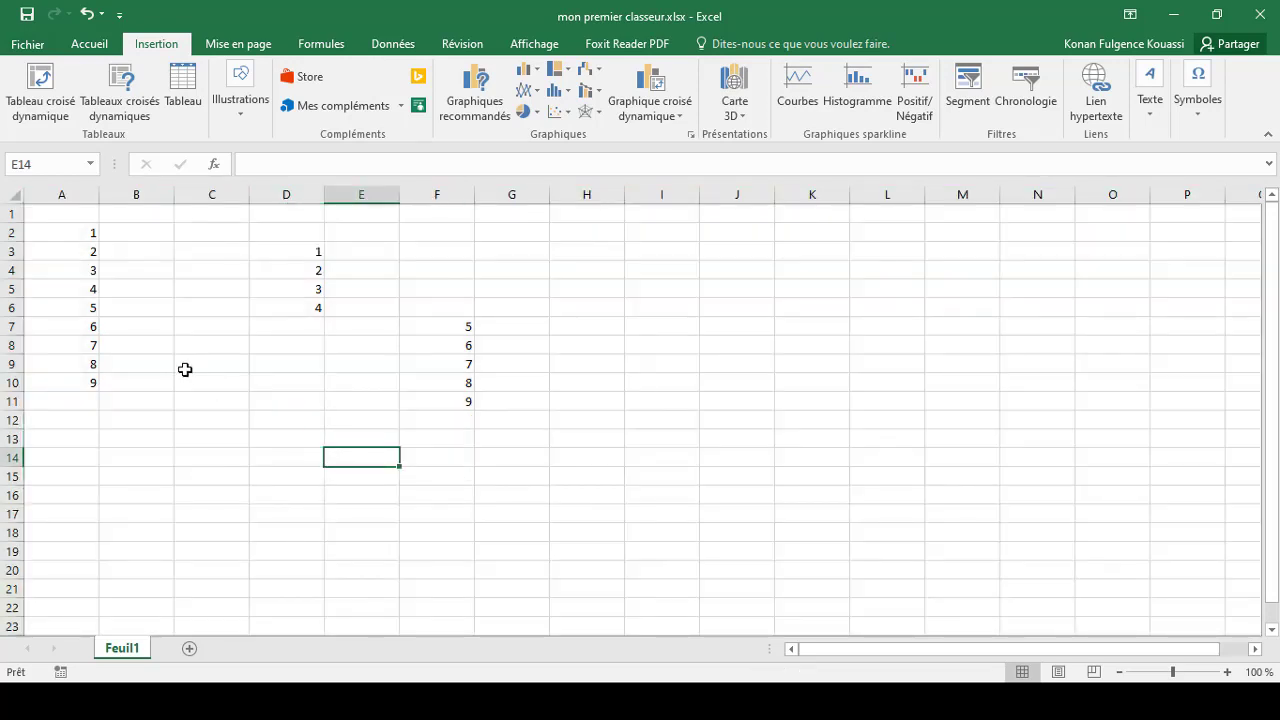
pyautogui.hotkey('ctrl', 'z')
pyautogui.hotkey('ctrl', 'z')
pyautogui.hotkey('ctrl', 'z')
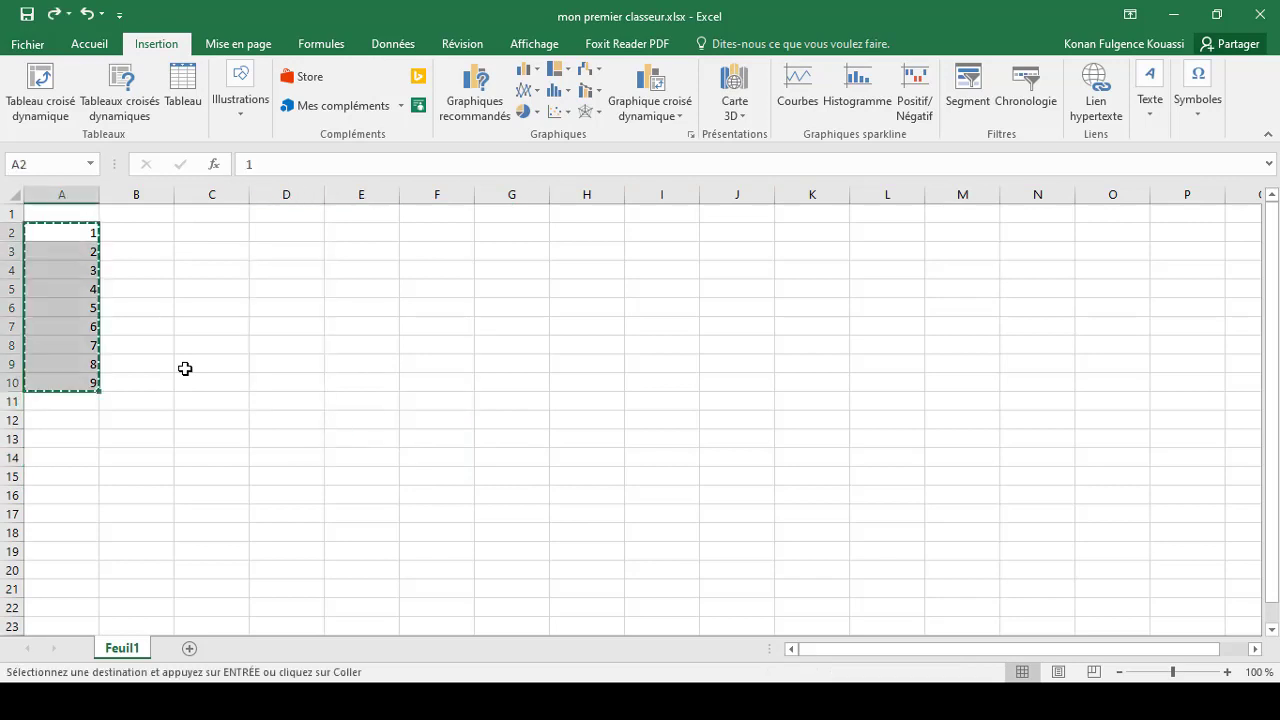
pyautogui.click(239, 365)
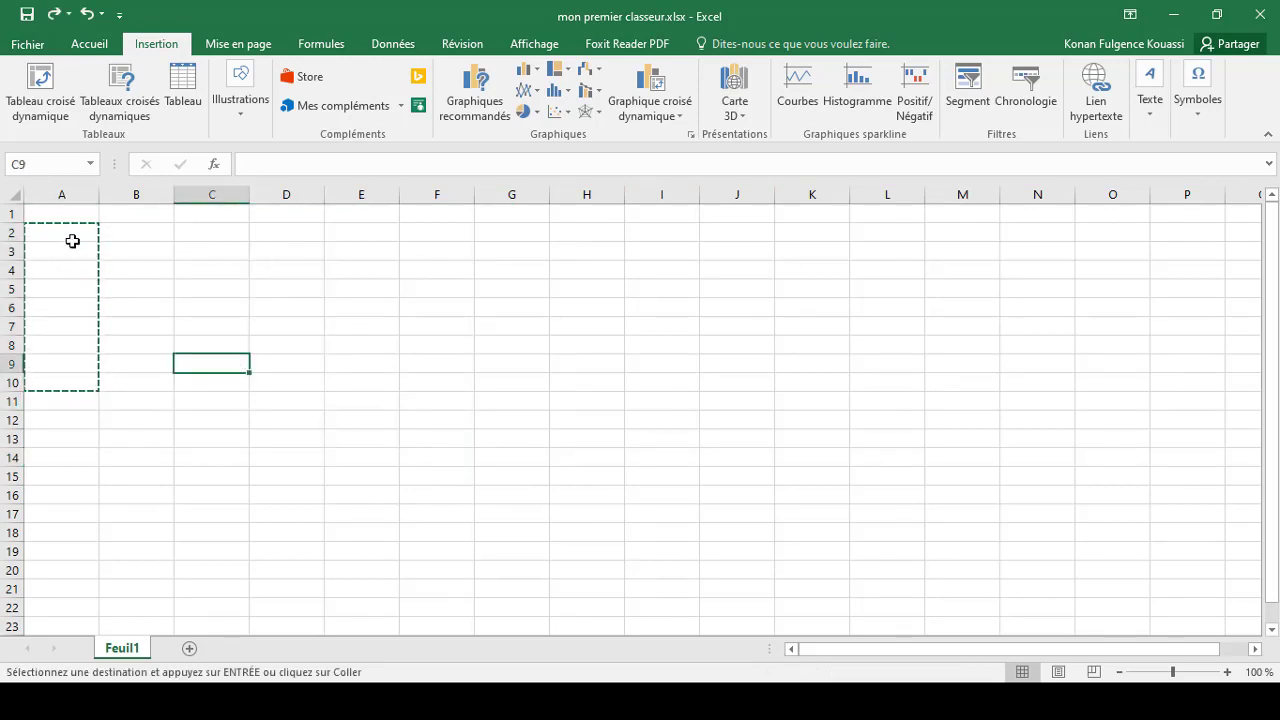
pyautogui.press('Escape')
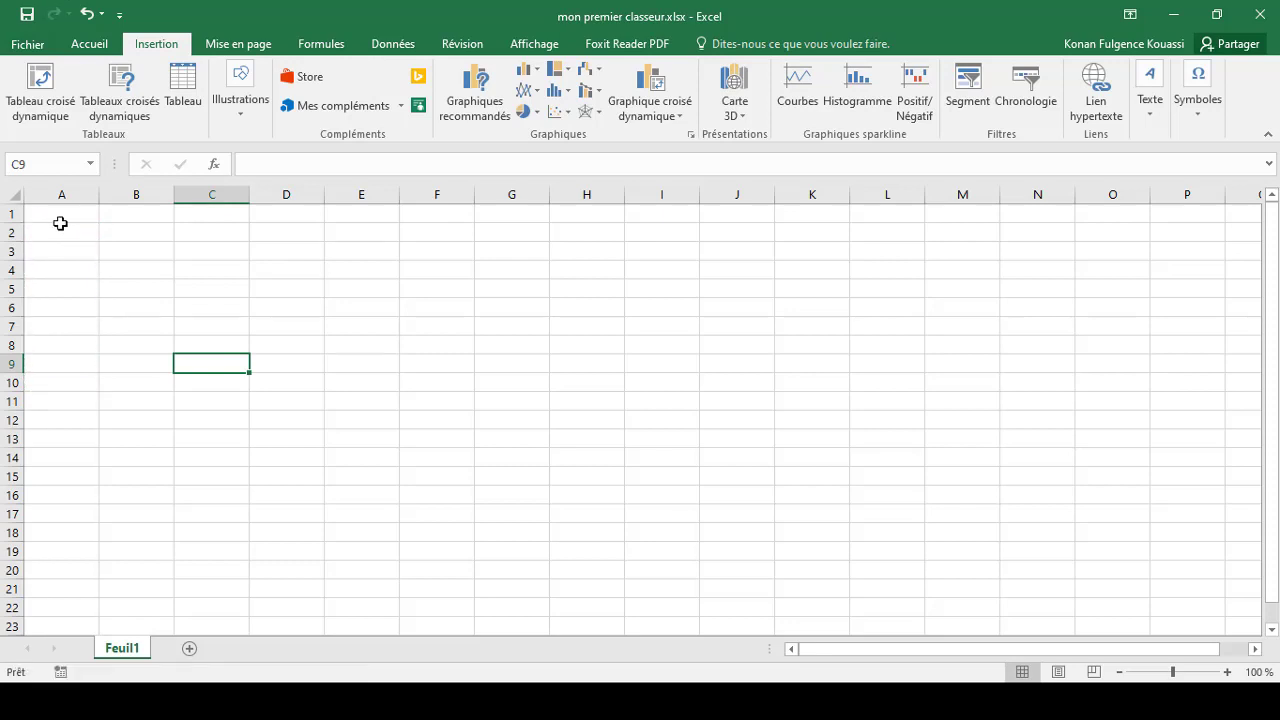
# Enter 0 in cell A2 and 3 in cell A3
pyautogui.click(59, 228)
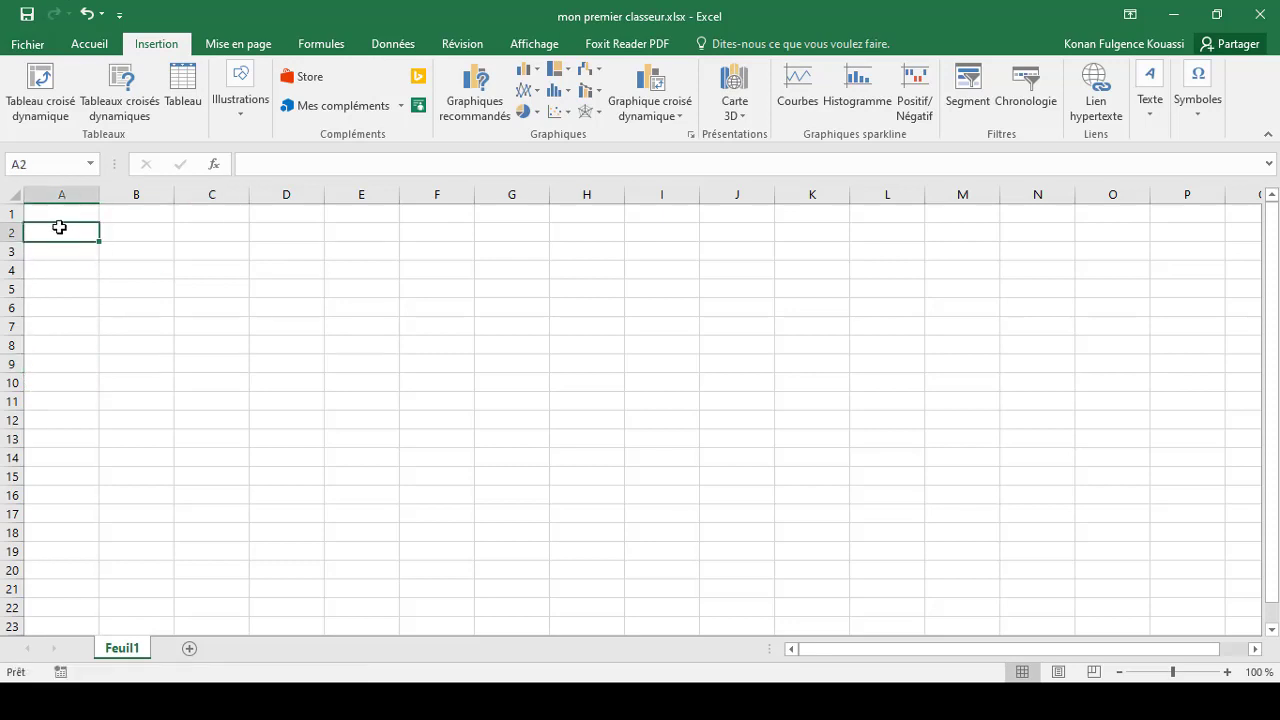
pyautogui.write('0')
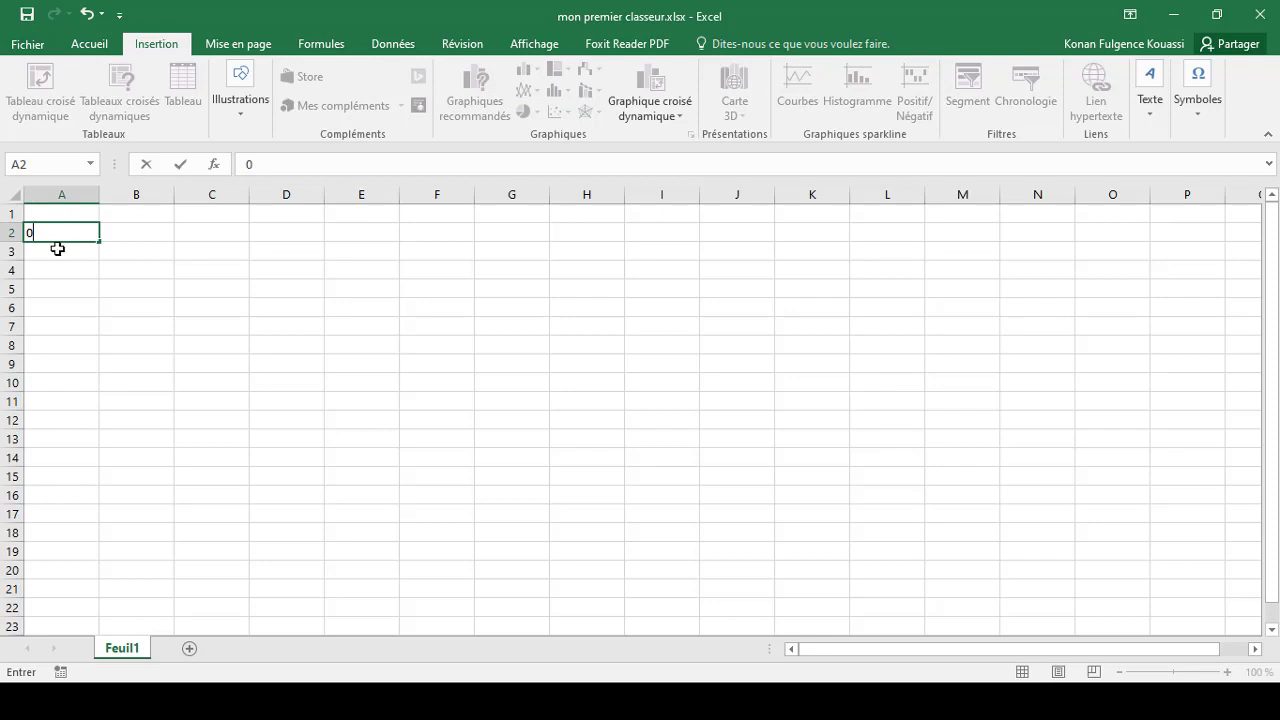
pyautogui.click(57, 251)
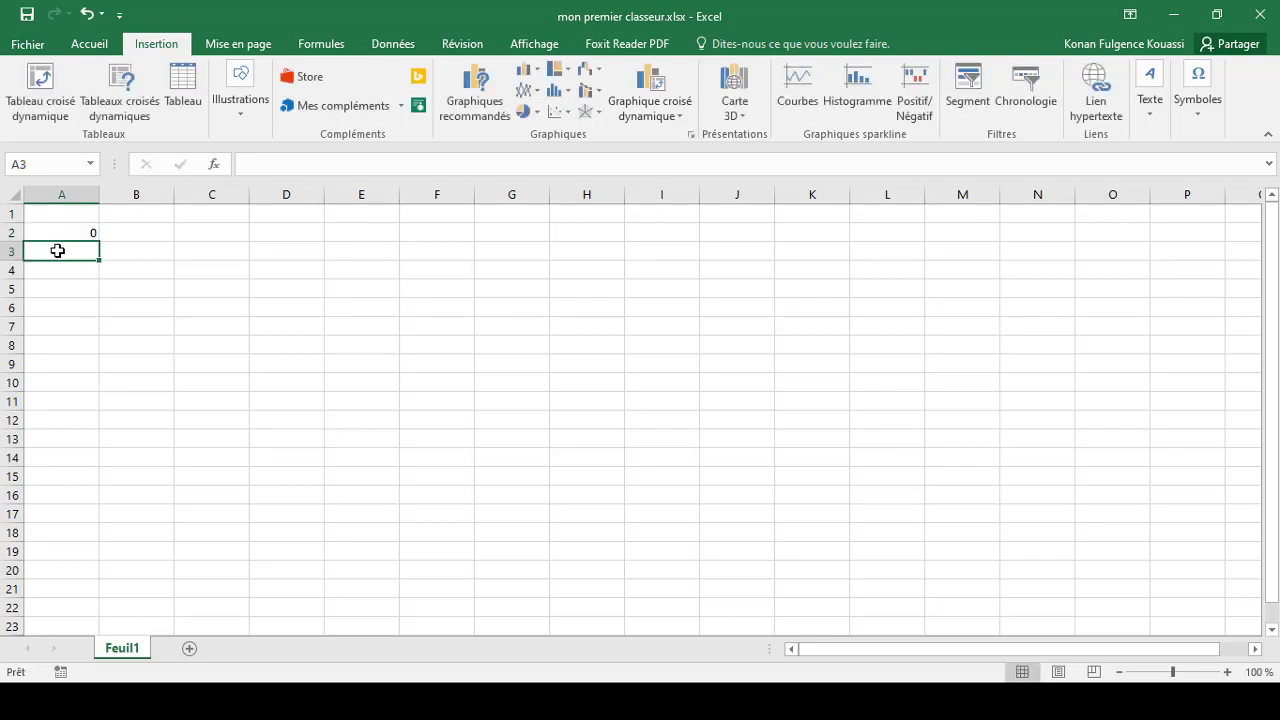
pyautogui.write('3')
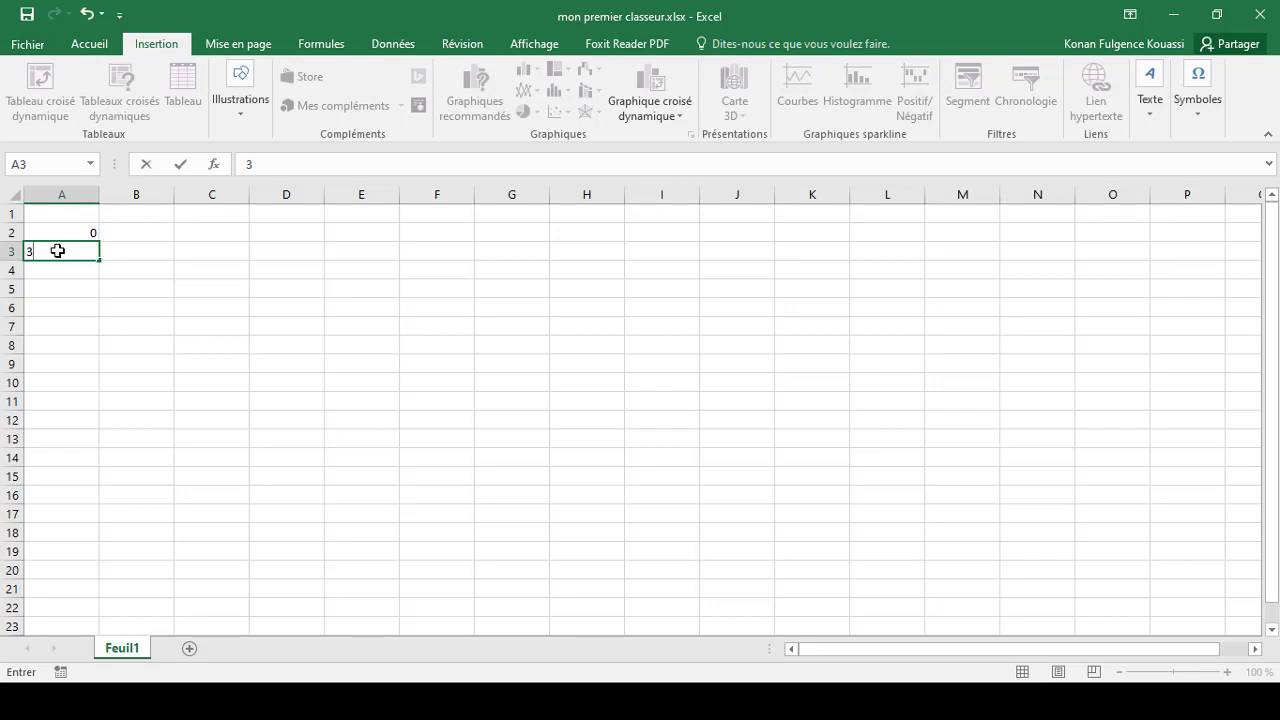
pyautogui.click(194, 230)
# Select A2:A3 together and autofill the step-of-3 series down to A20
pyautogui.click(87, 234)
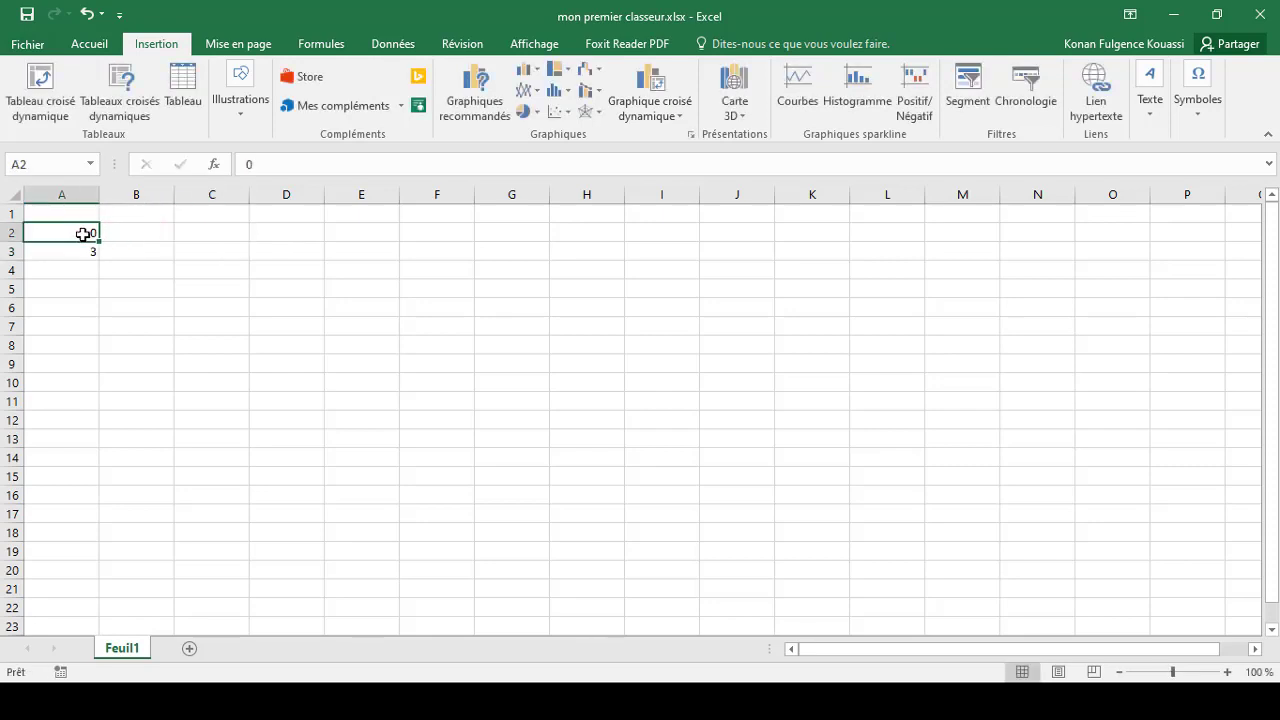
pyautogui.click(82, 288)
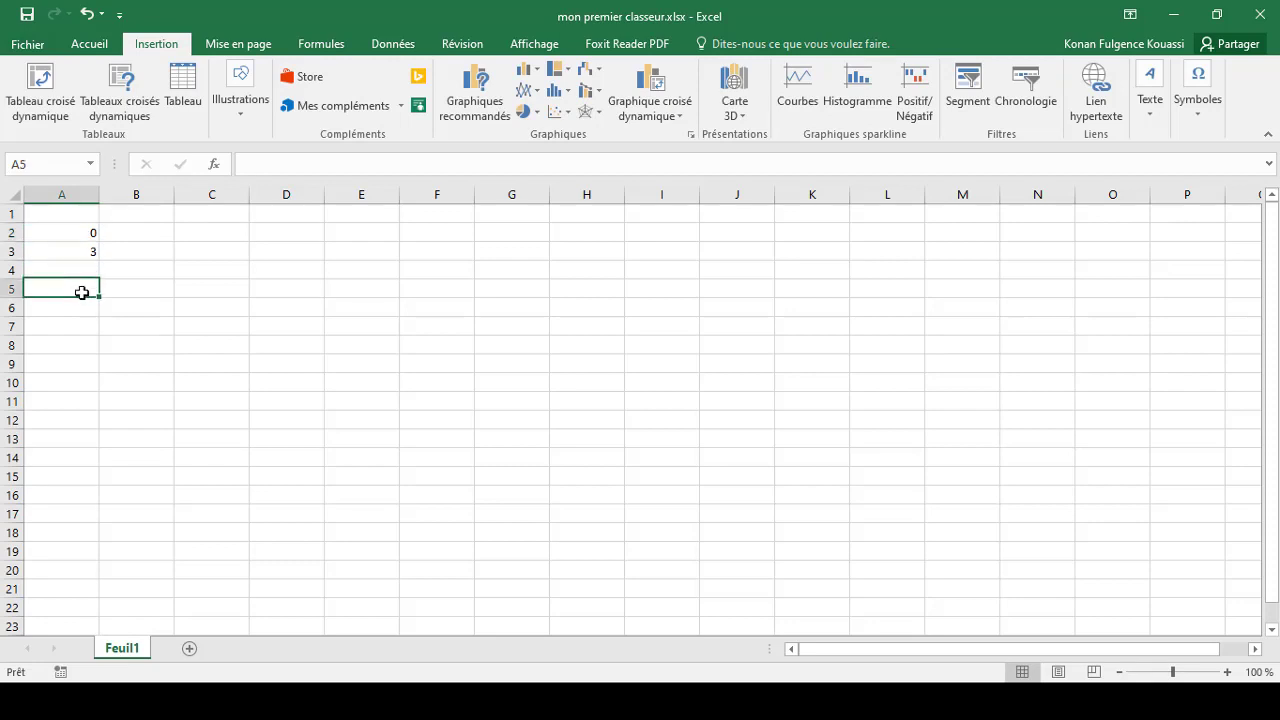
pyautogui.click(77, 230)
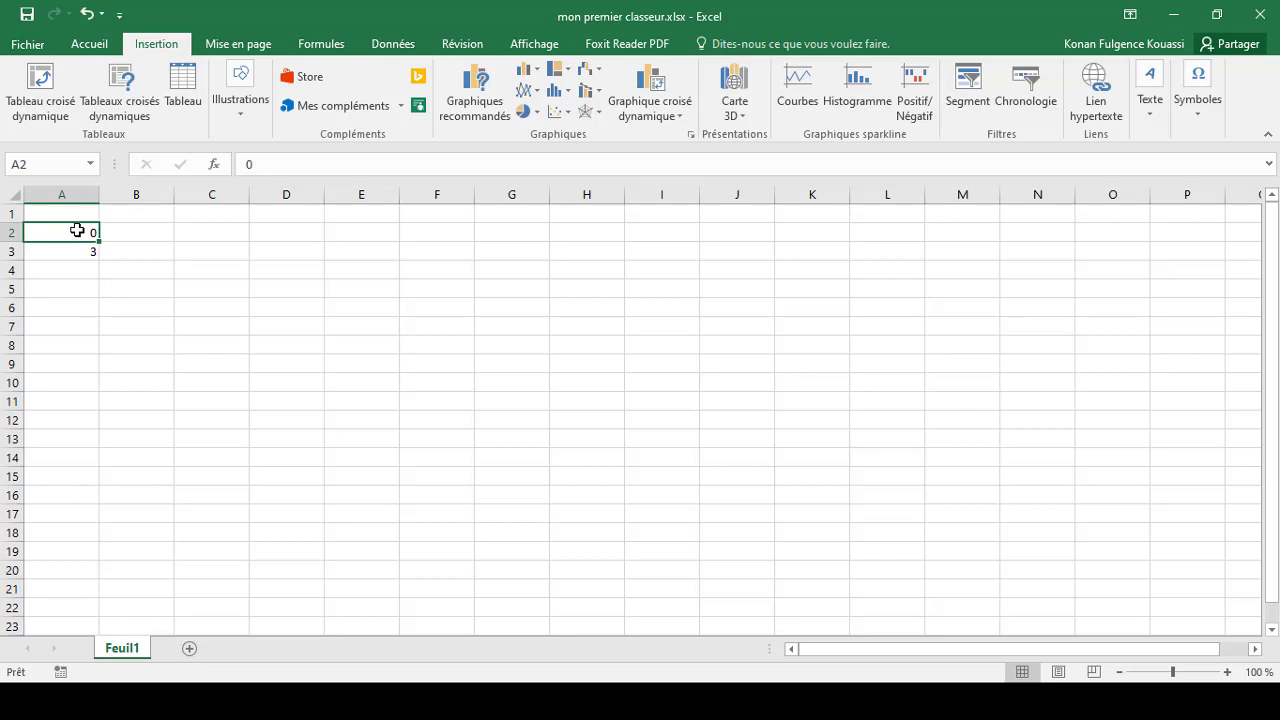
pyautogui.moveTo(77, 230); pyautogui.dragTo(74, 246)
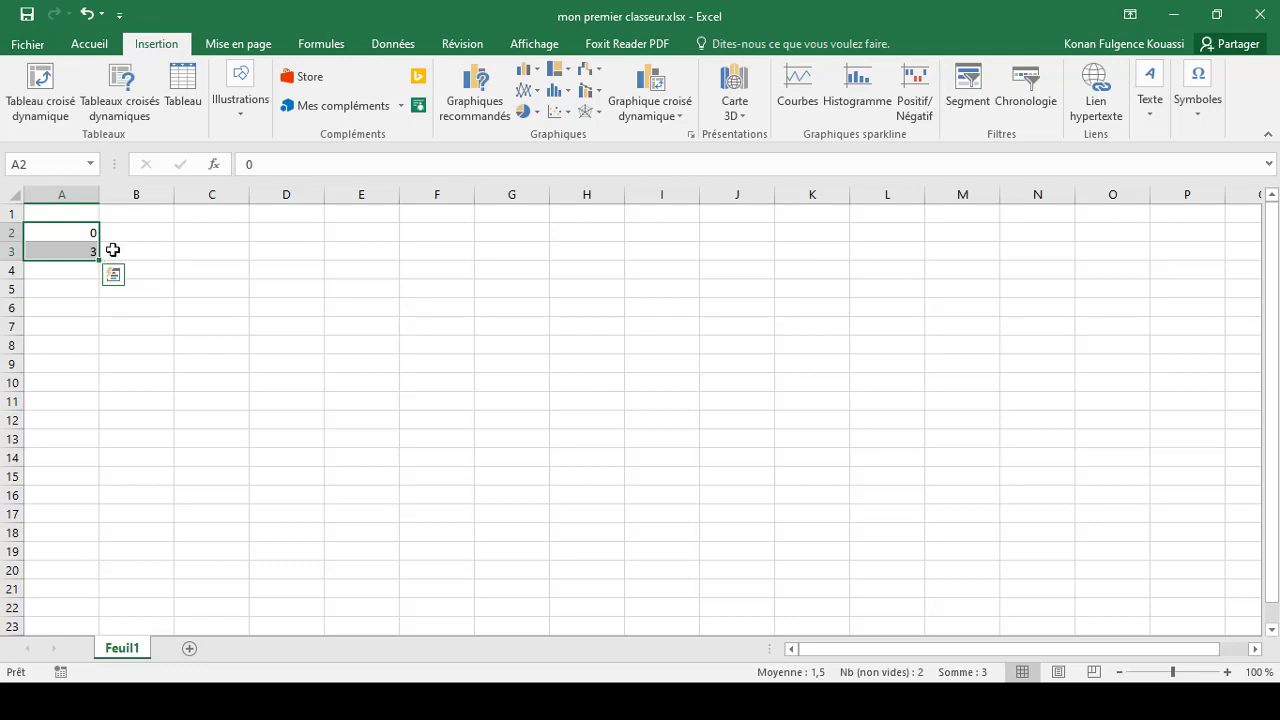
pyautogui.click(177, 209)
pyautogui.click(67, 233)
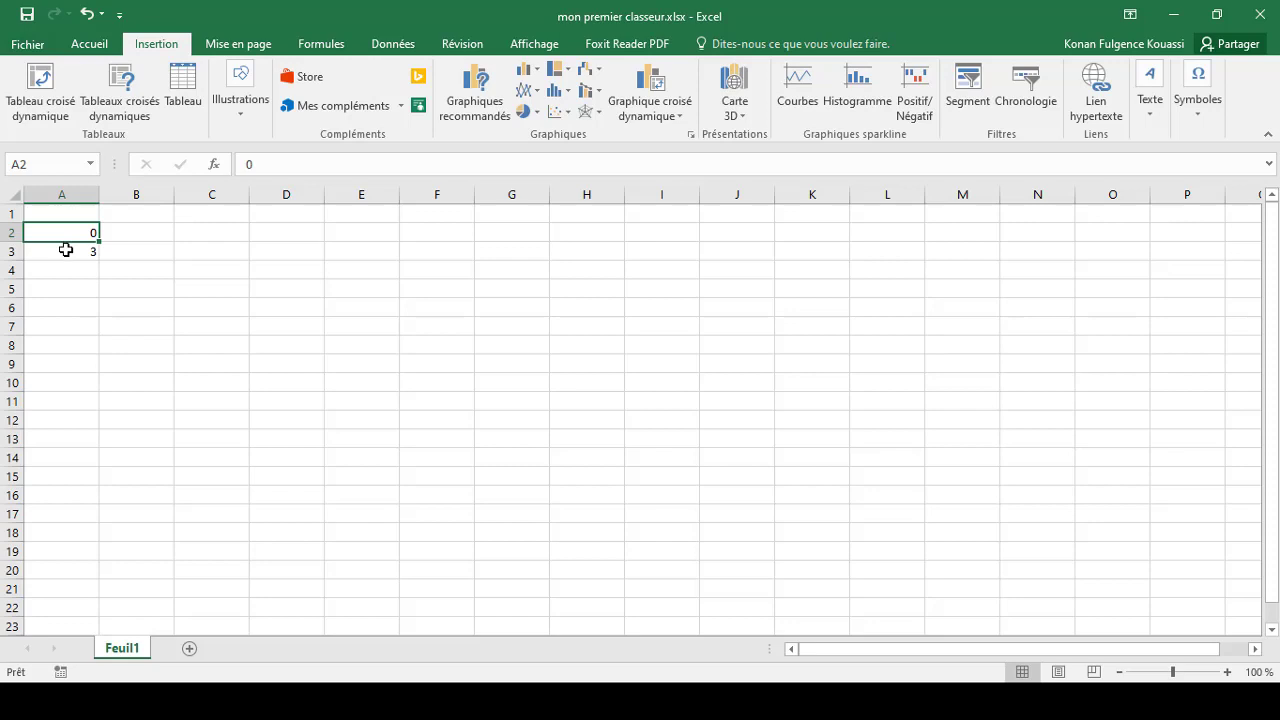
pyautogui.moveTo(65, 250); pyautogui.dragTo(63, 239)
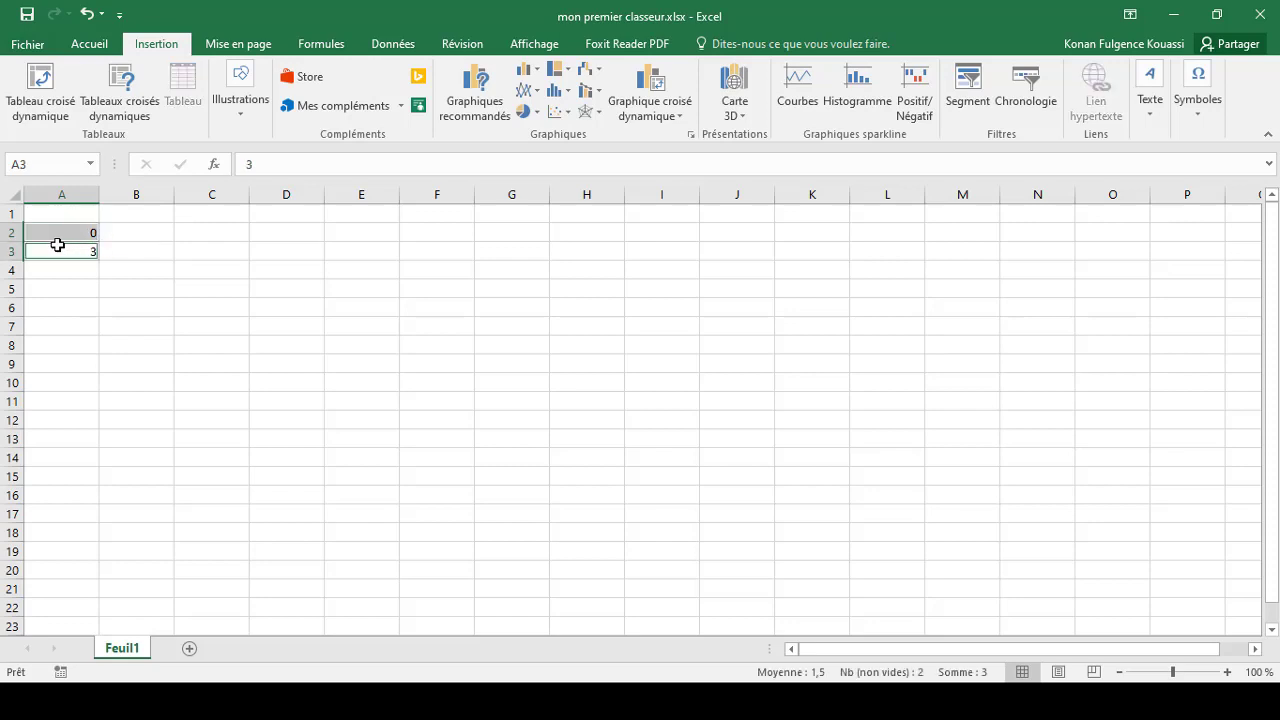
pyautogui.click(126, 253)
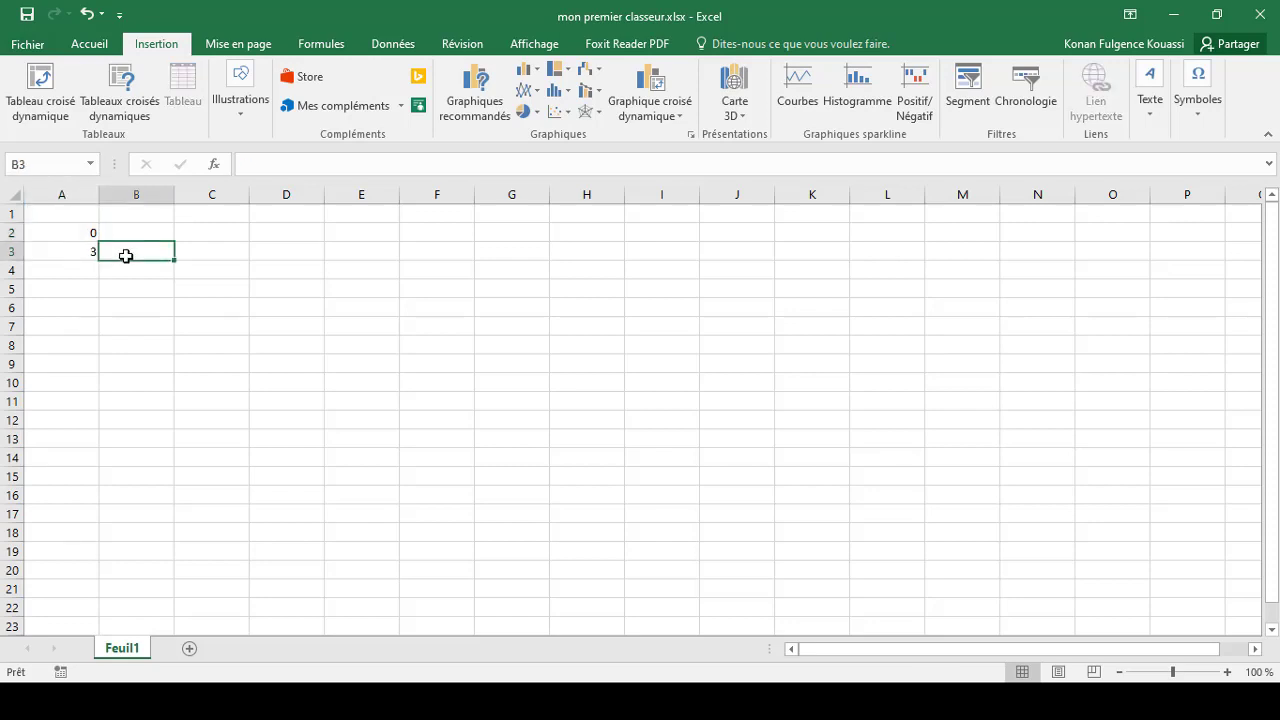
pyautogui.click(66, 228)
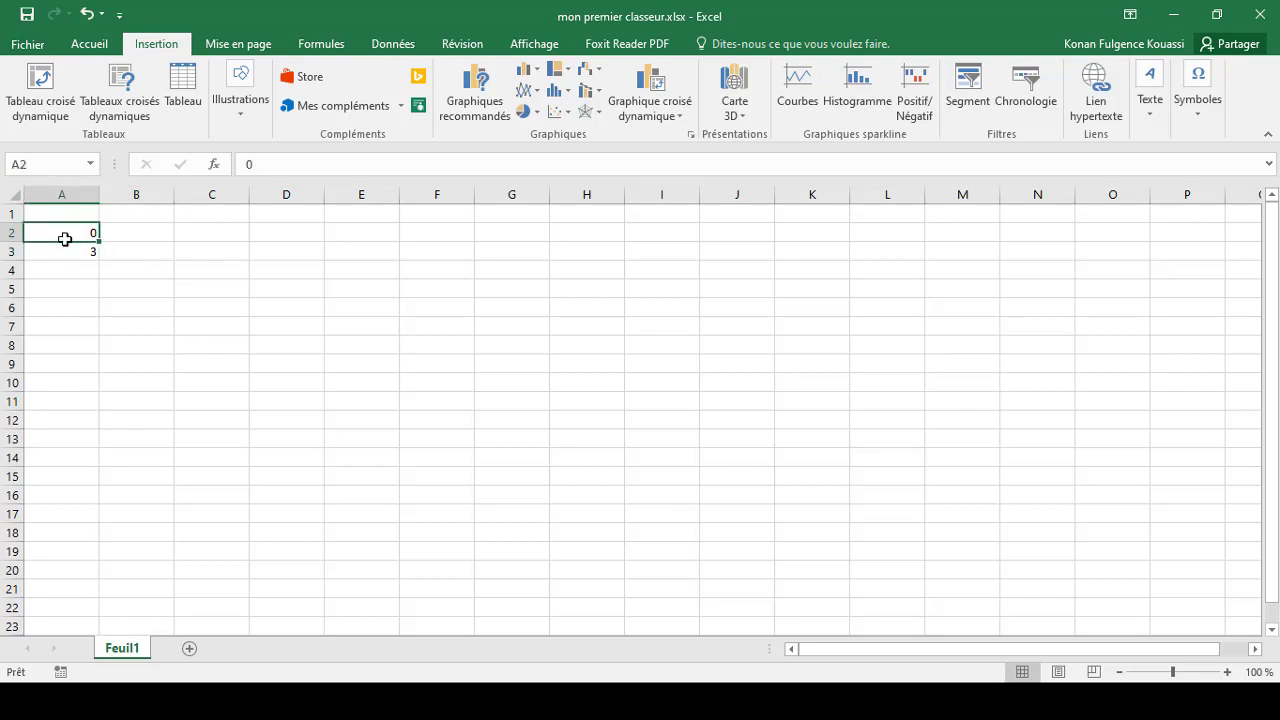
pyautogui.moveTo(63, 238); pyautogui.dragTo(63, 251)
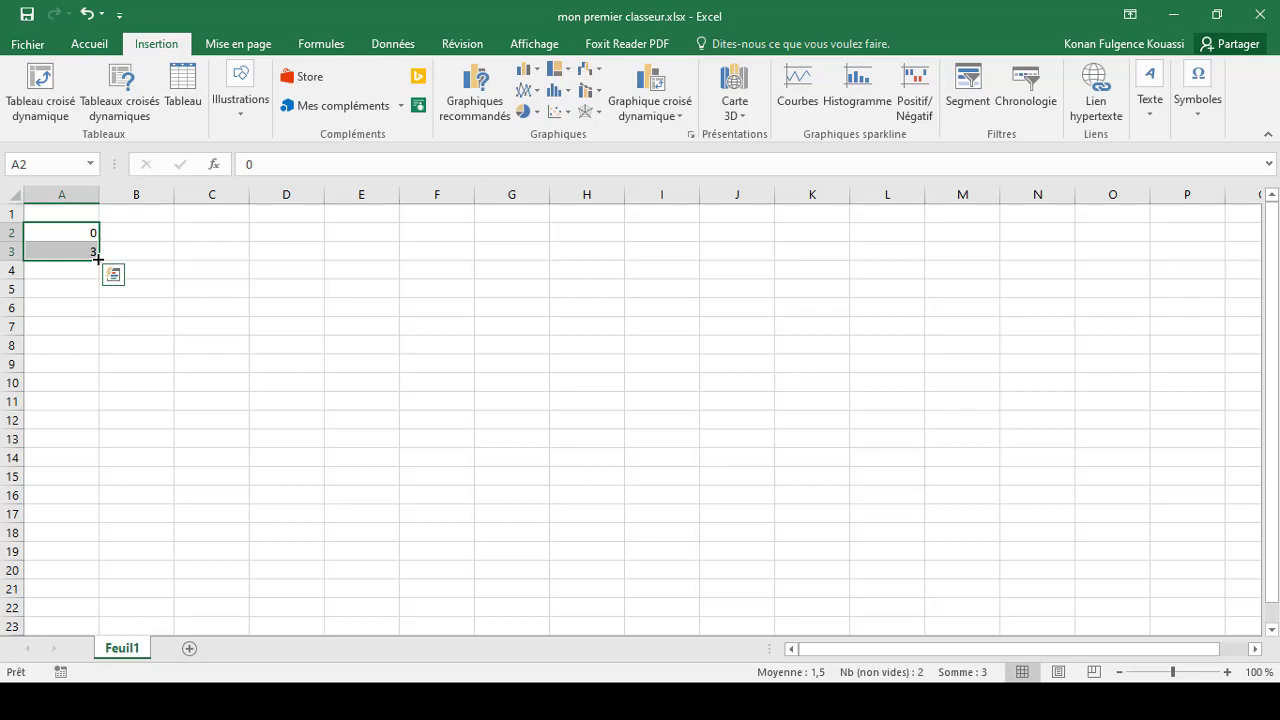
pyautogui.moveTo(97, 258); pyautogui.dragTo(110, 580)
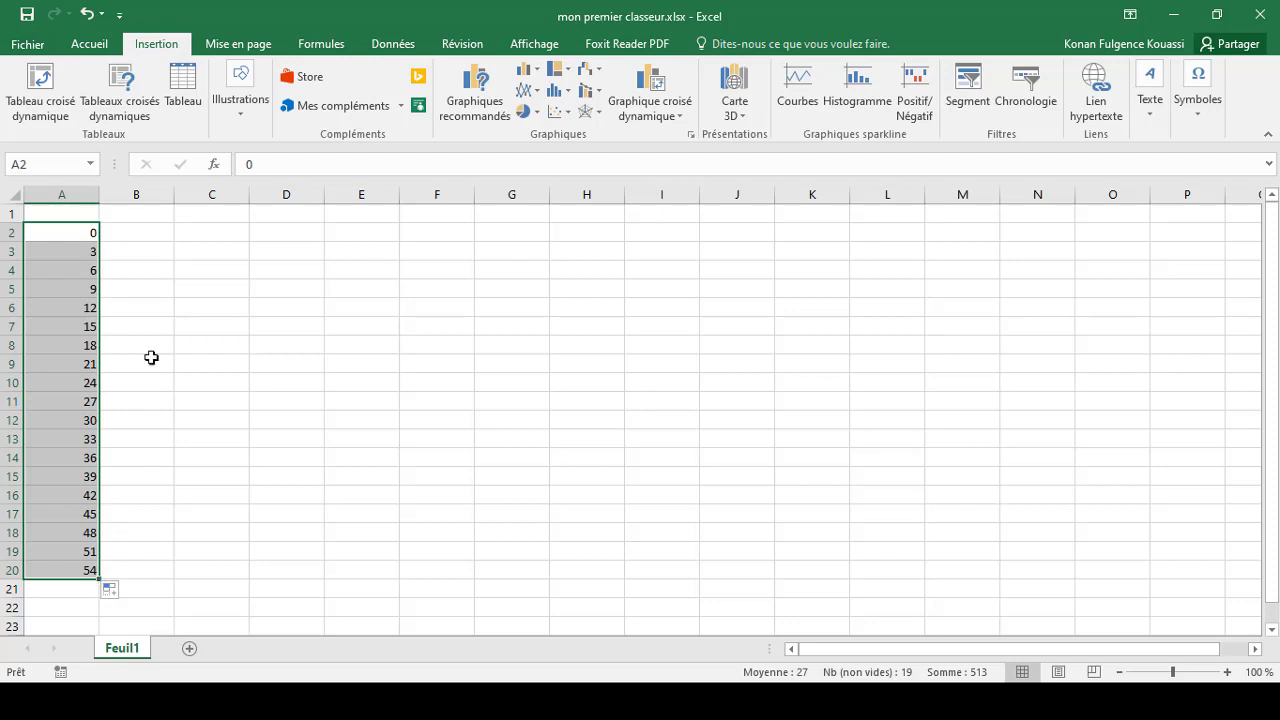
# Enter 3 in cell B2, then autofill A2:B2 across row 2 to K2 as a series
pyautogui.click(145, 232)
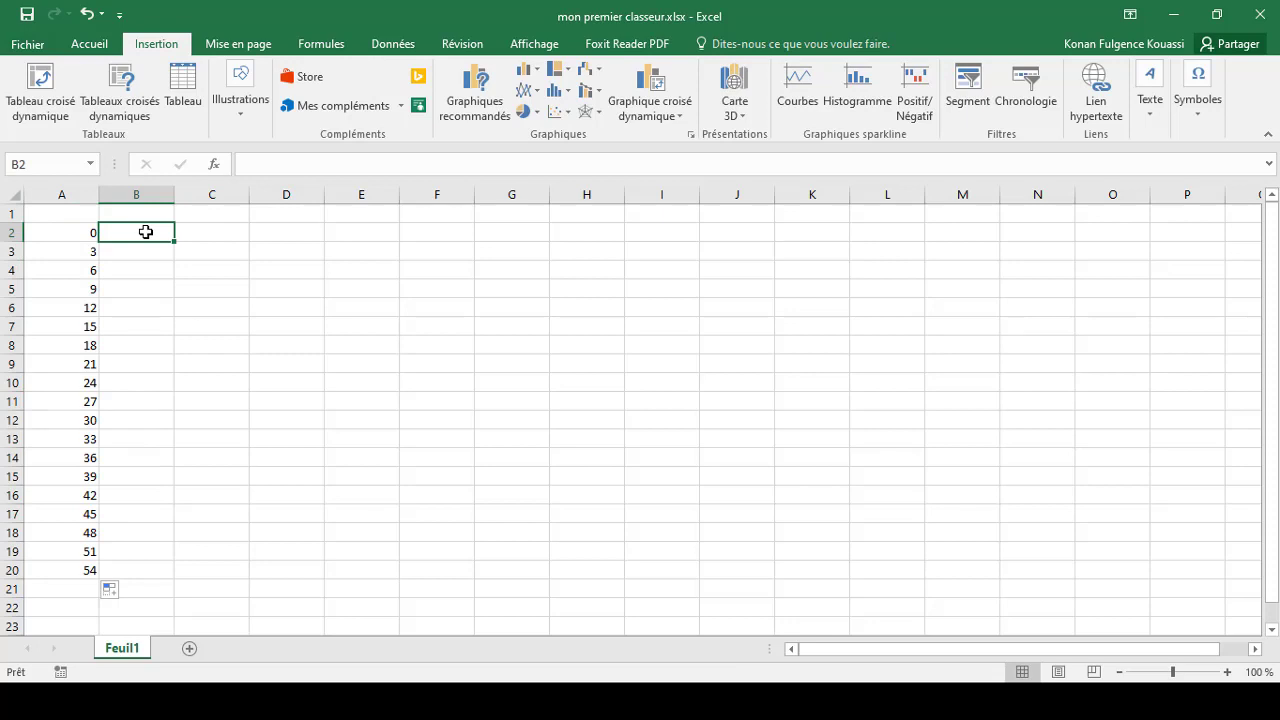
pyautogui.write('3')
pyautogui.click(183, 274)
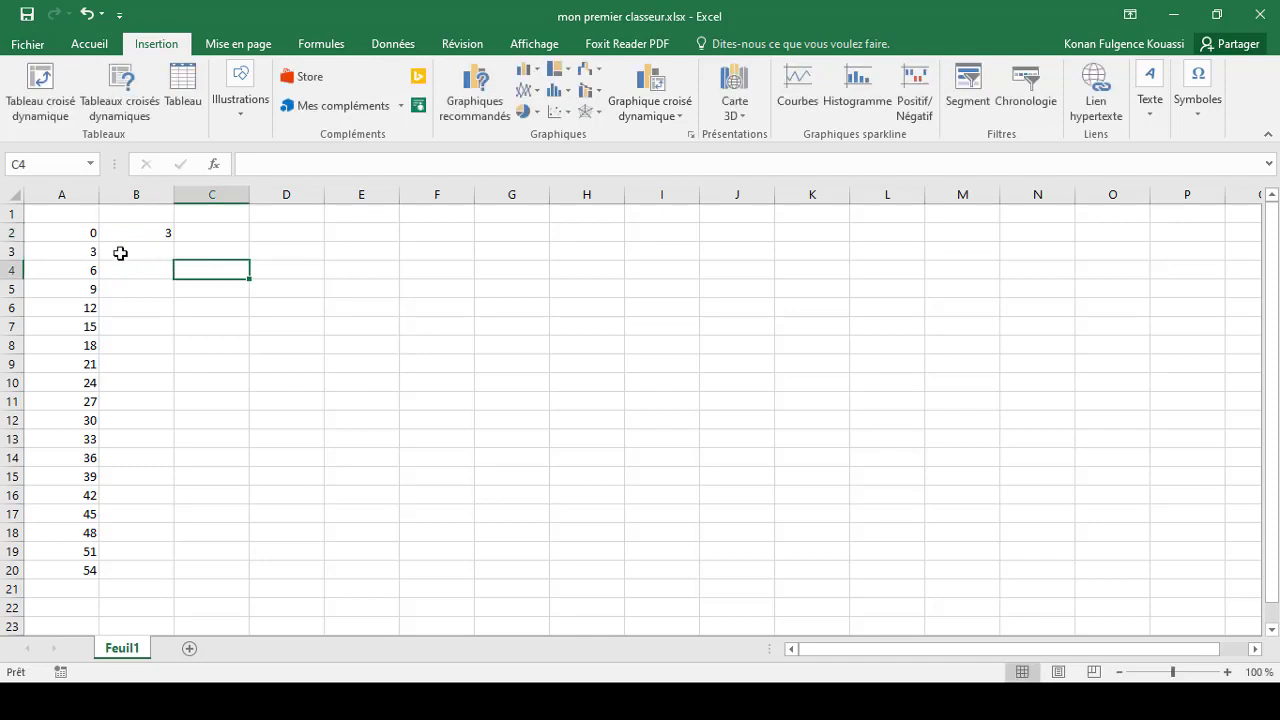
pyautogui.click(98, 231)
pyautogui.moveTo(98, 231); pyautogui.dragTo(826, 237)
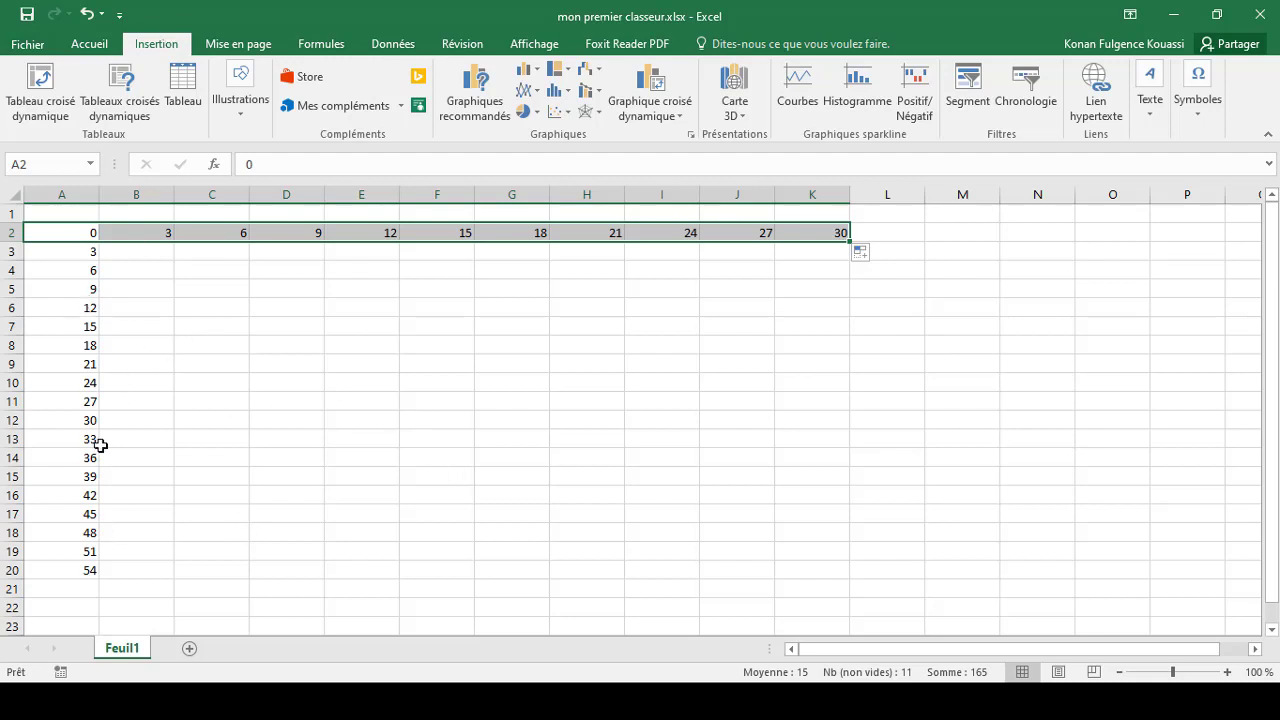
# Select the numbers in column A from A3 downward
pyautogui.click(76, 251)
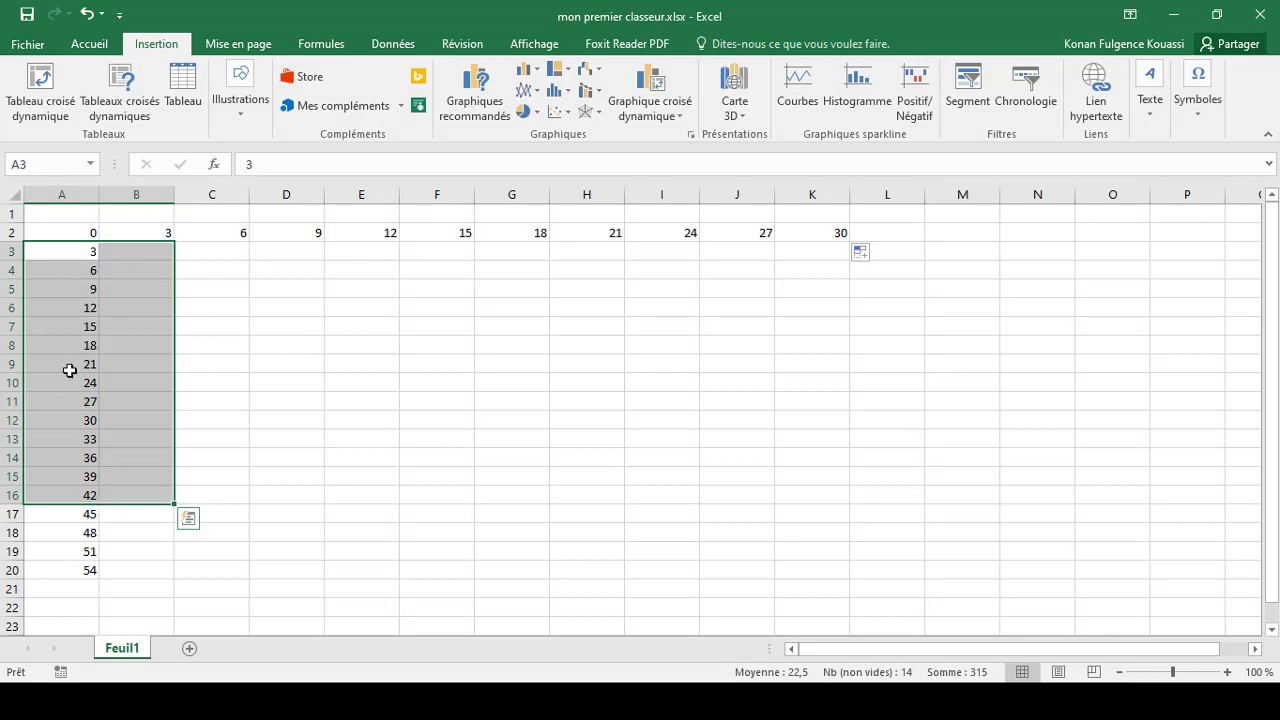